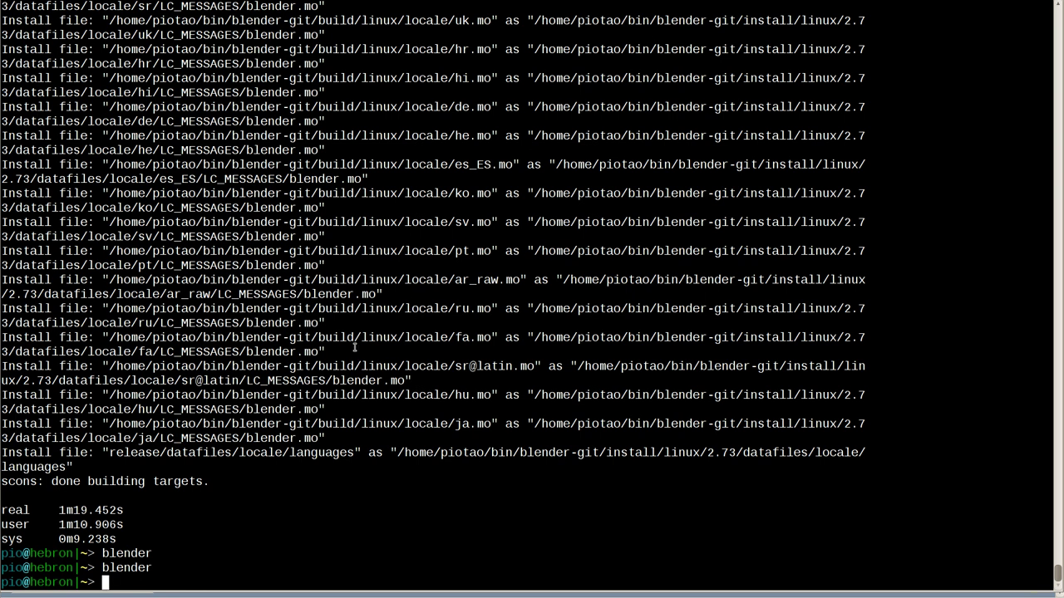
Print the current date, then scroll the build log back up and select the blender-v2.73-release branch line.
type("date")
key("Return")
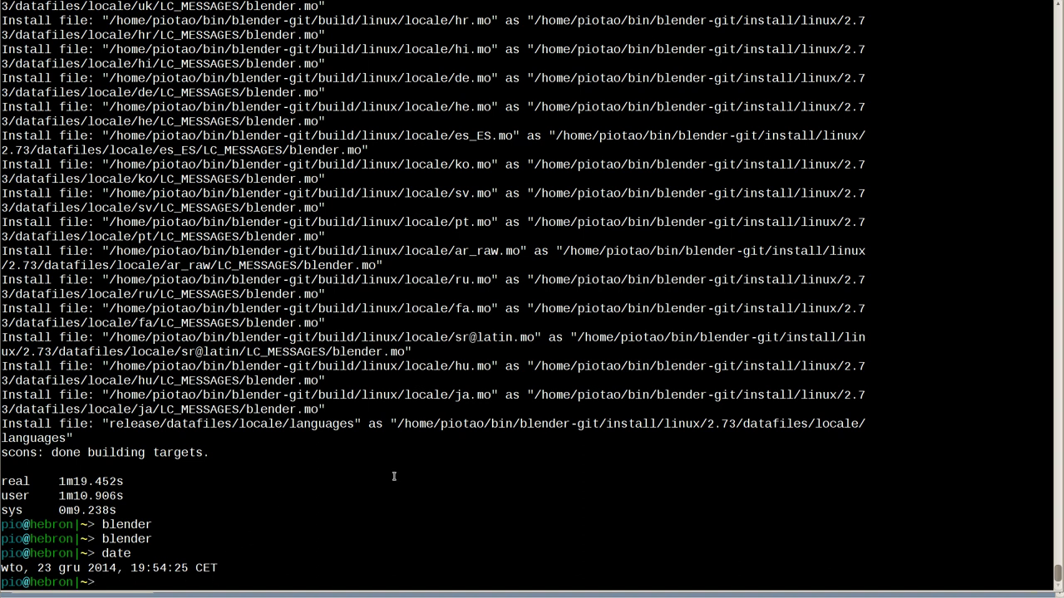
left_click_drag(1058, 573, 1034, 10)
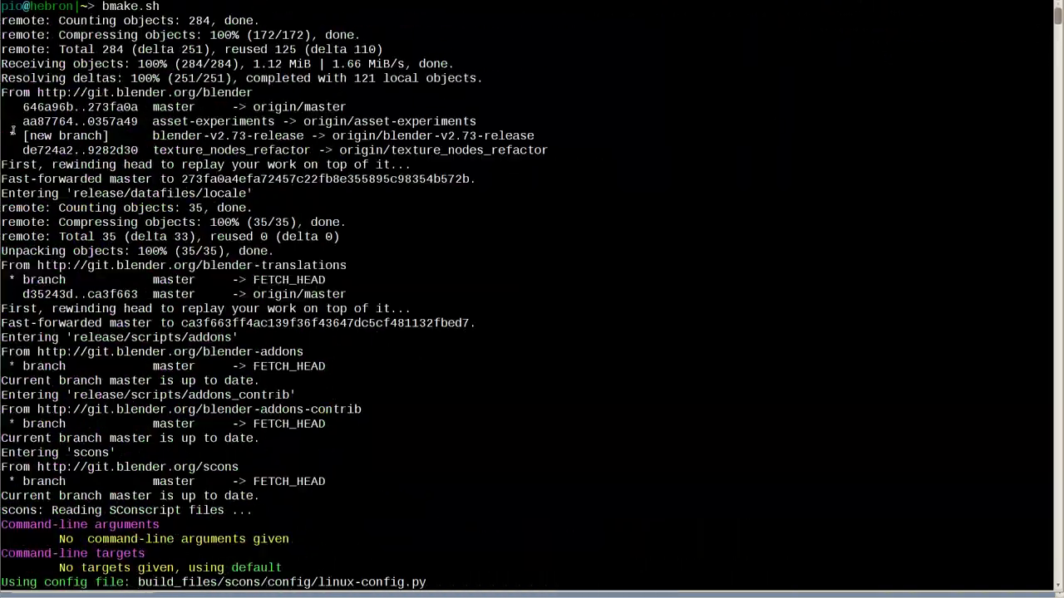
mouse_move(12, 131)
left_mouse_down()
mouse_move(124, 123)
mouse_move(307, 135)
left_mouse_up()
Point out the blender-v2.73-release branch name in the terminal output.
left_click(256, 135)
left_click(308, 135)
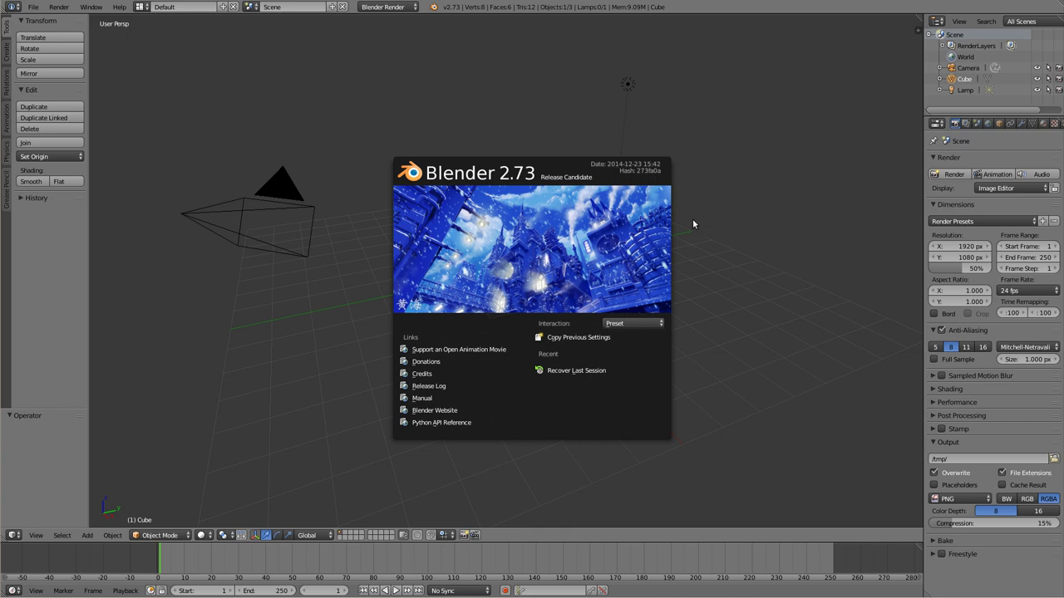
Open a maximized terminal and change into ~/.config/blender.
key("ctrl+alt+t")
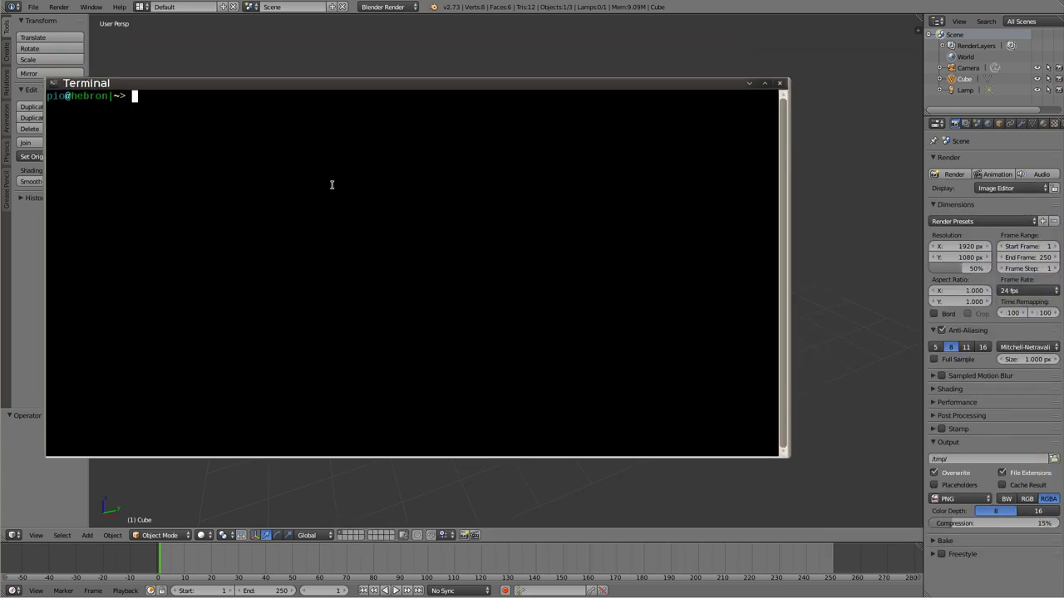
key("super+Up")
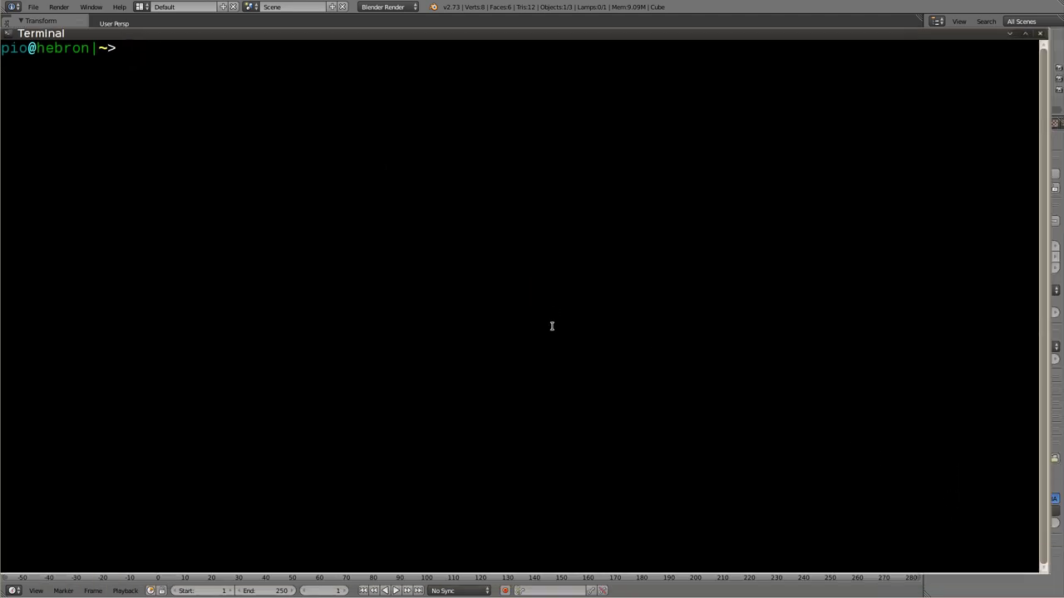
type("cd .con")
key("Tab")
type("ble")
key("Tab")
key("Return")
type("l")
Move into the 2.72 settings folder and list its contents.
key("Return")
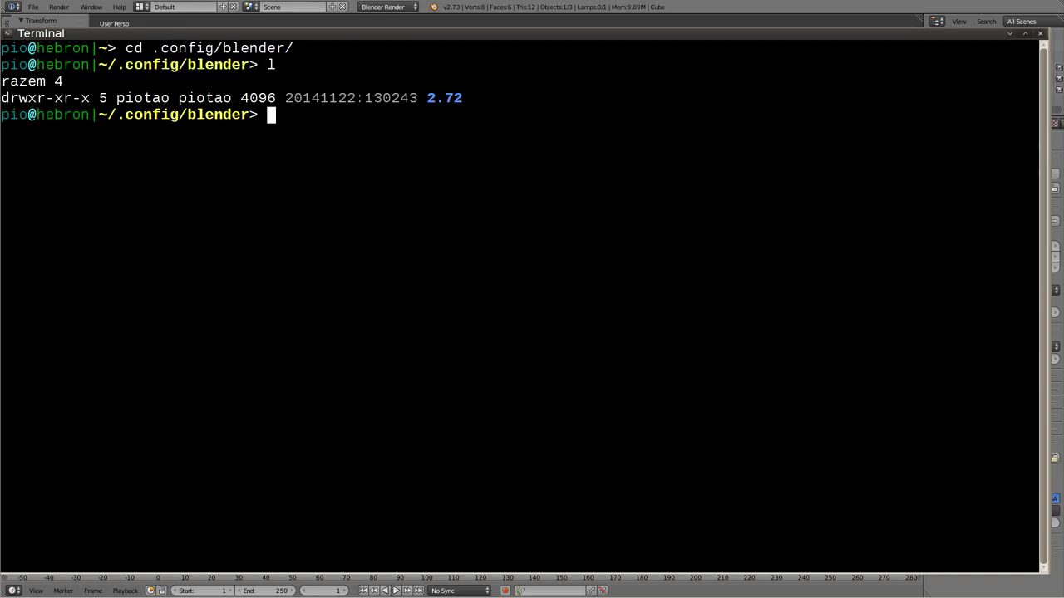
type("cd 2.")
key("BackSpace")
key("BackSpace")
type("2.72/")
key("Tab")
key("Return")
type("l")
key("Return")
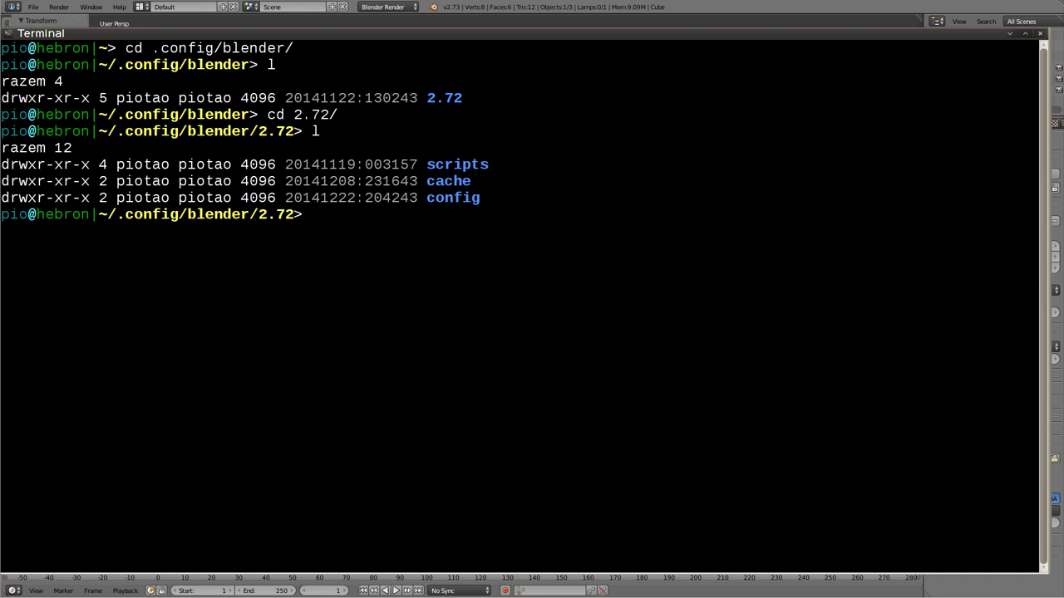
List the 2.72 config folder, highlight userpref.blend, and hide the terminal to show Blender.
type("cd co")
key("Tab")
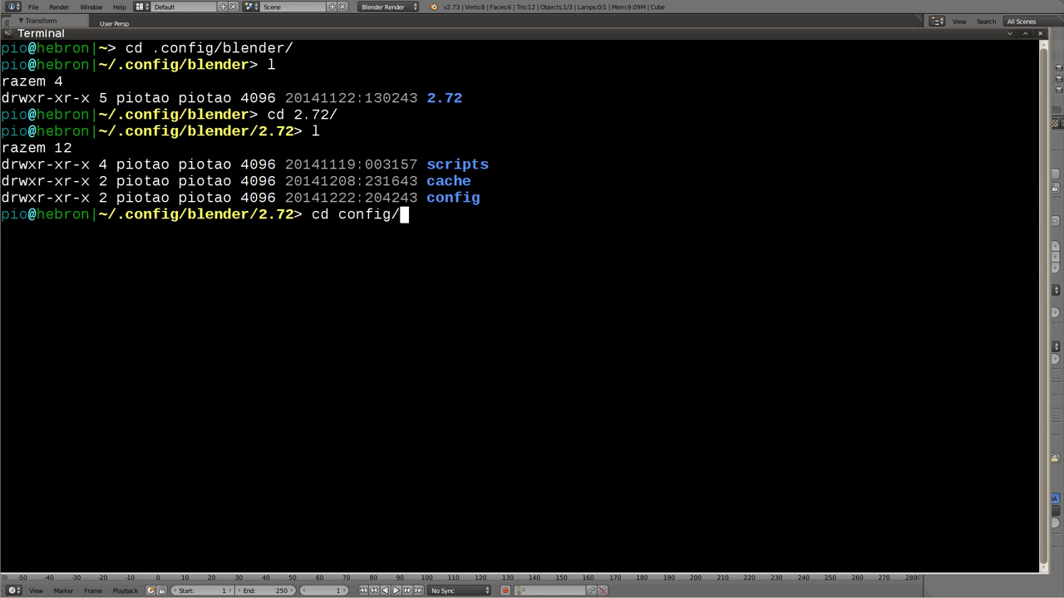
key("Return")
type("l")
key("Return")
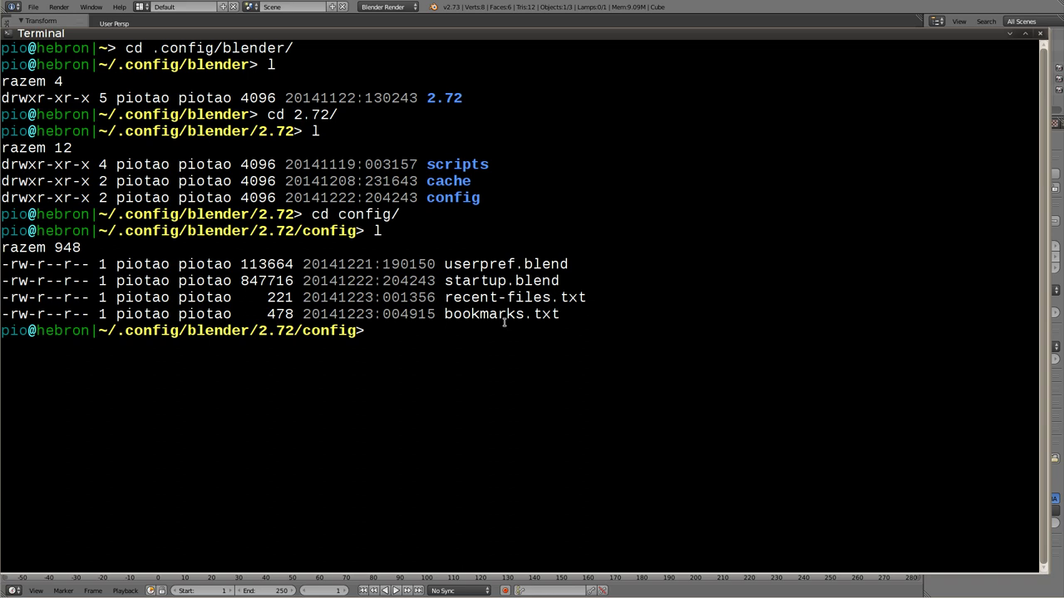
left_click_drag(446, 264, 569, 266)
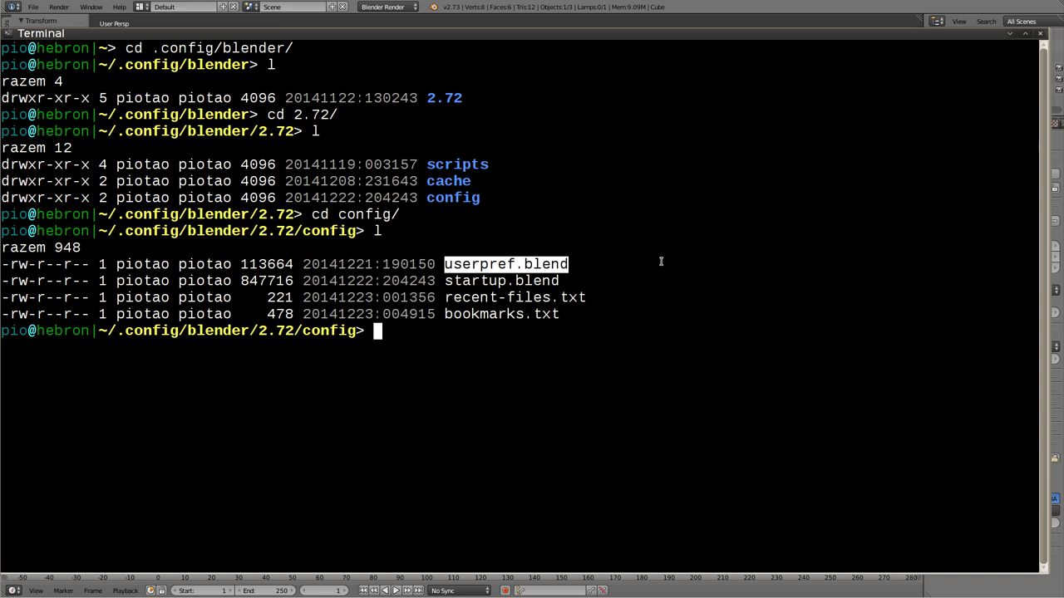
key("F12")
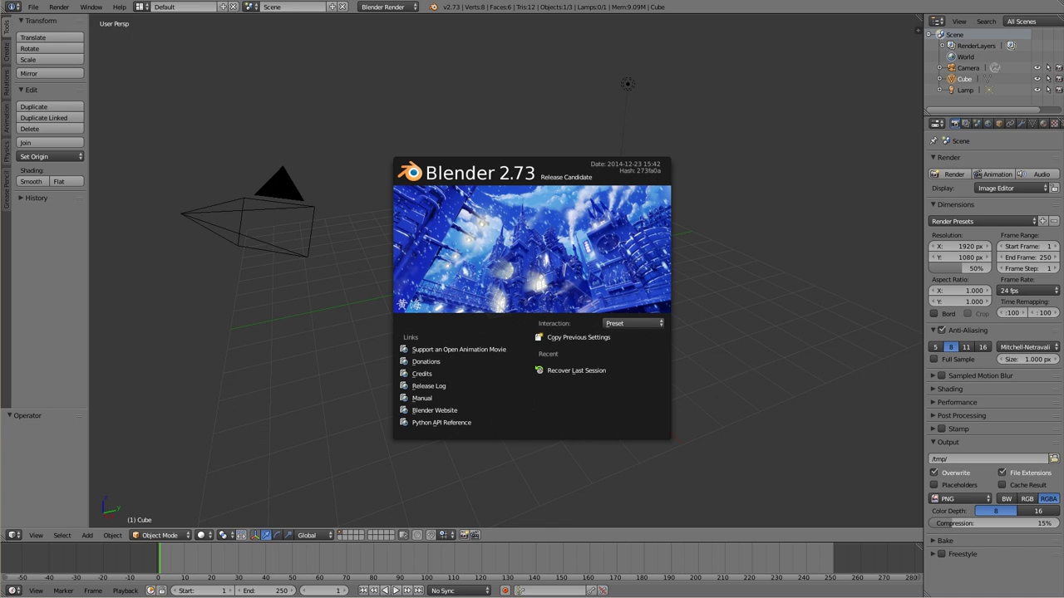
Copy the previous version's settings from the splash screen and save them as the startup file.
key("alt+Tab")
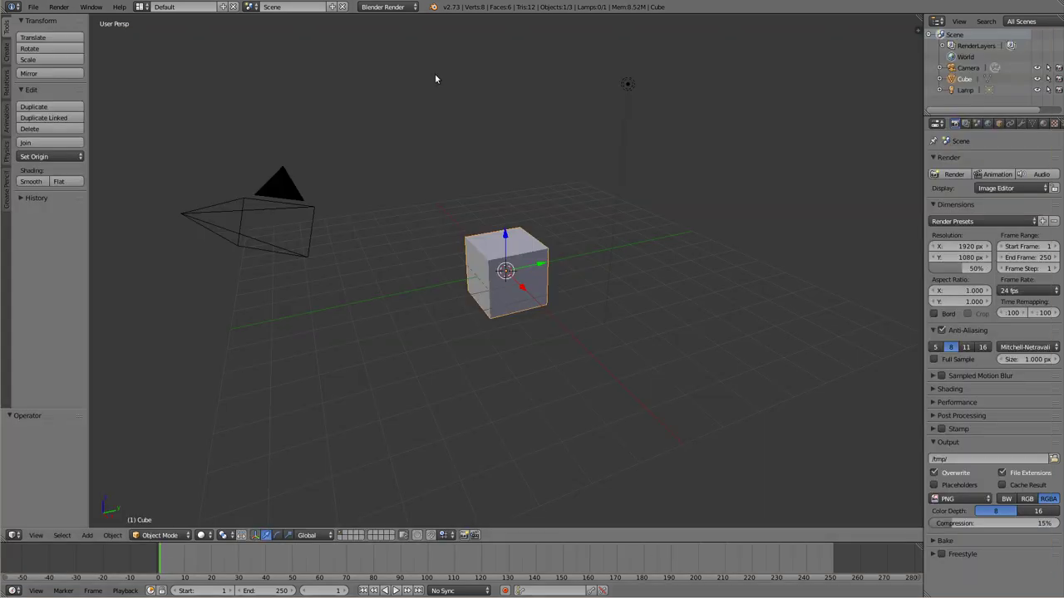
left_click(434, 10)
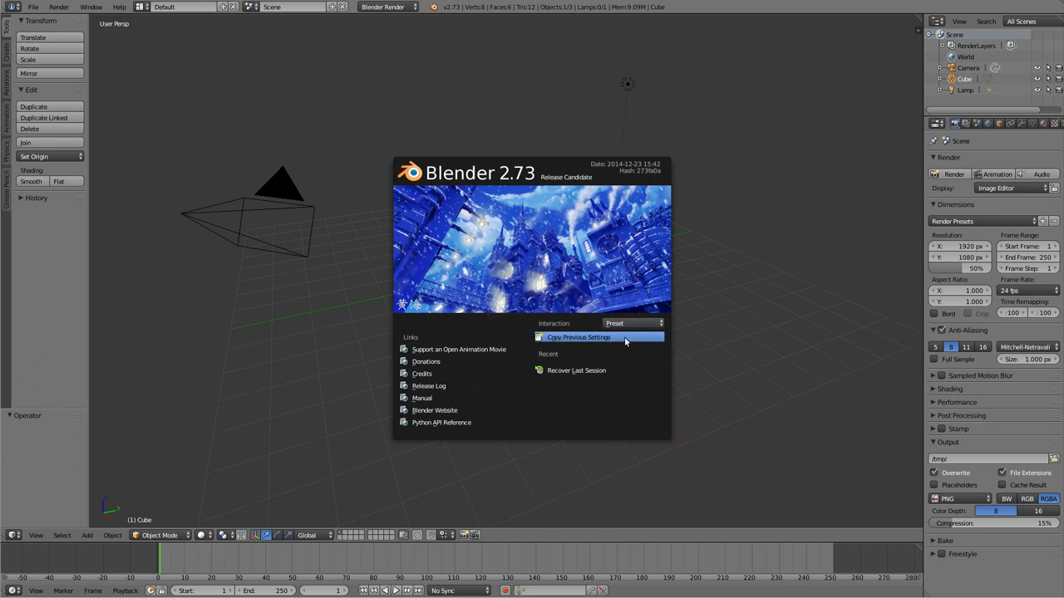
left_click(541, 340)
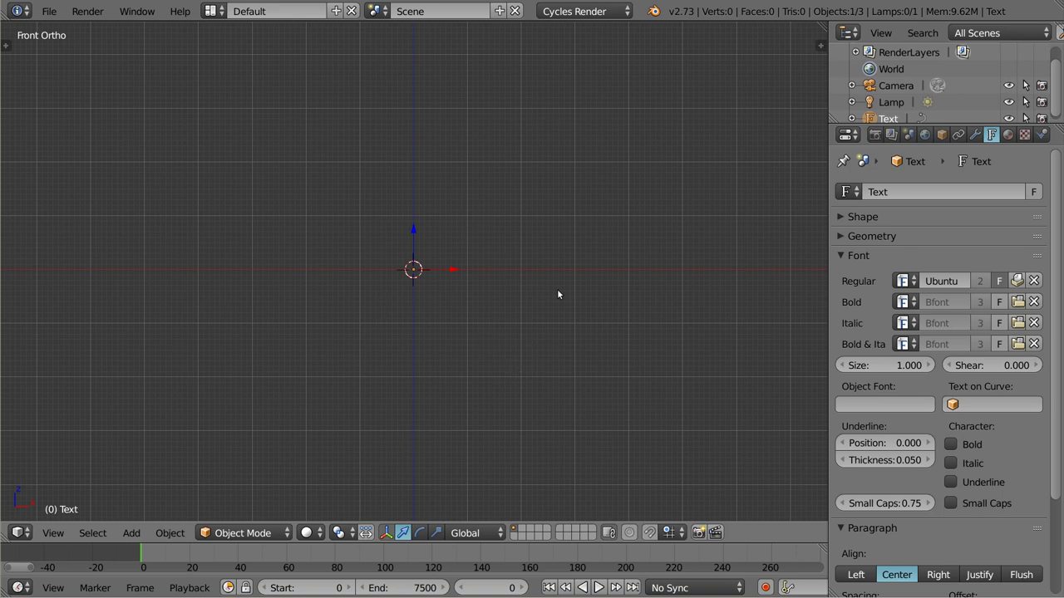
key("ctrl+u")
left_click(508, 233)
List ~/.config/blender in the terminal and highlight the new 2.73 settings folder.
key("alt+Tab")
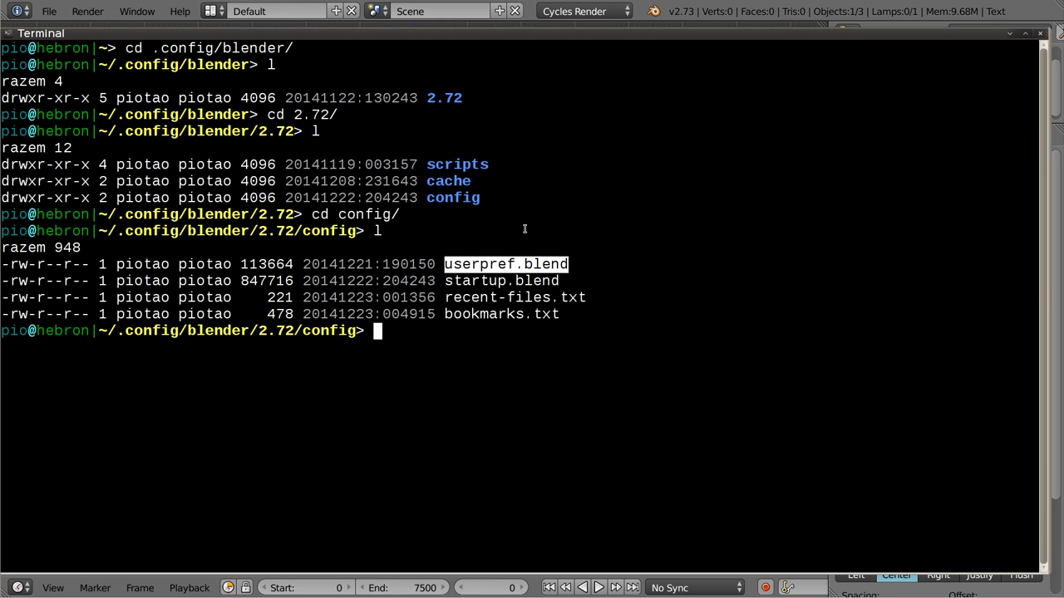
type("l")
key("Return")
type("cd .. l cd .. ")
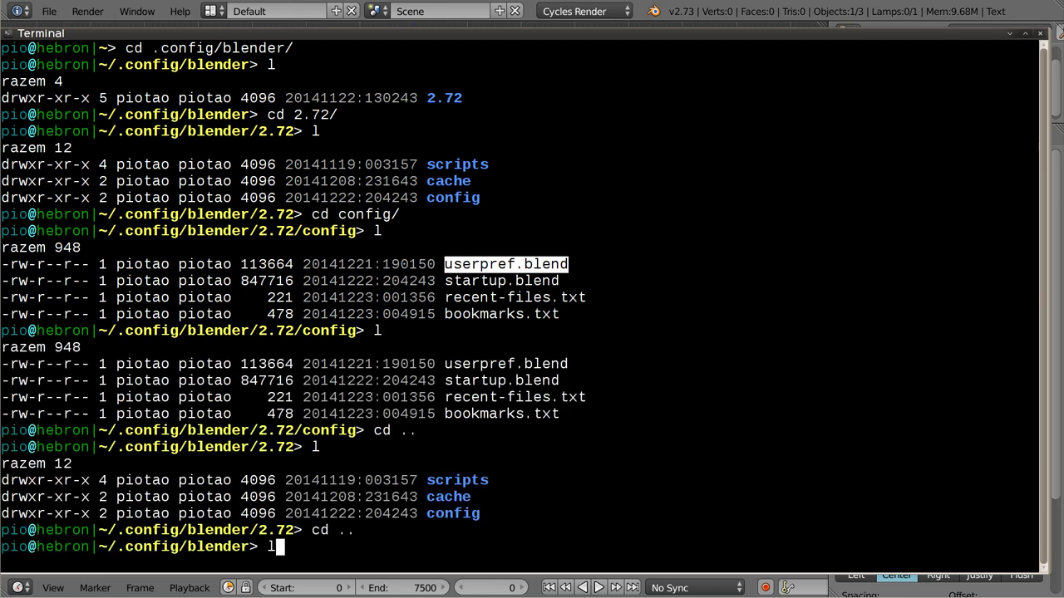
type("l")
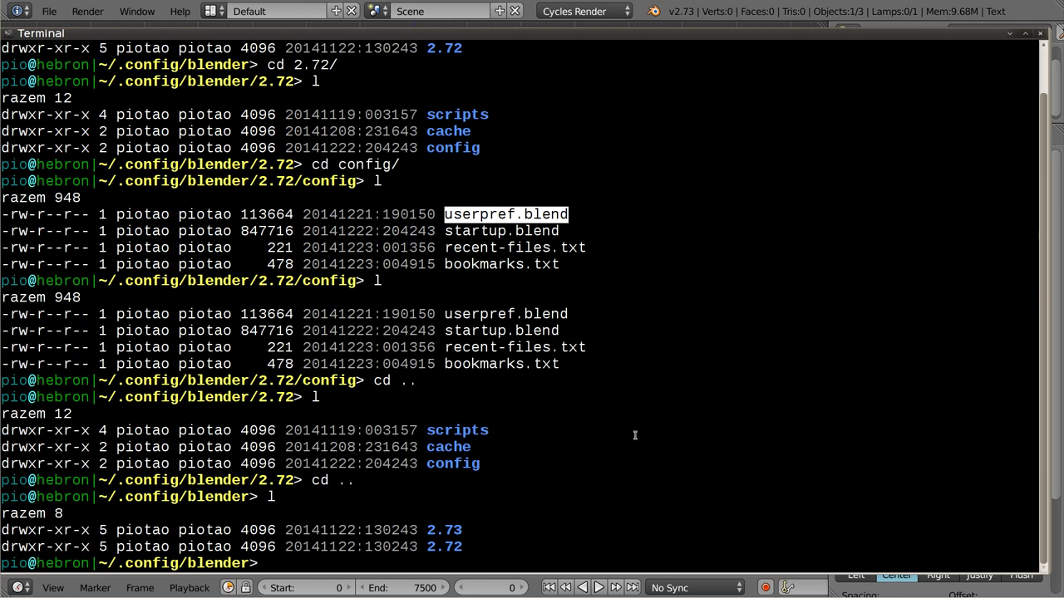
left_click_drag(426, 529, 458, 529)
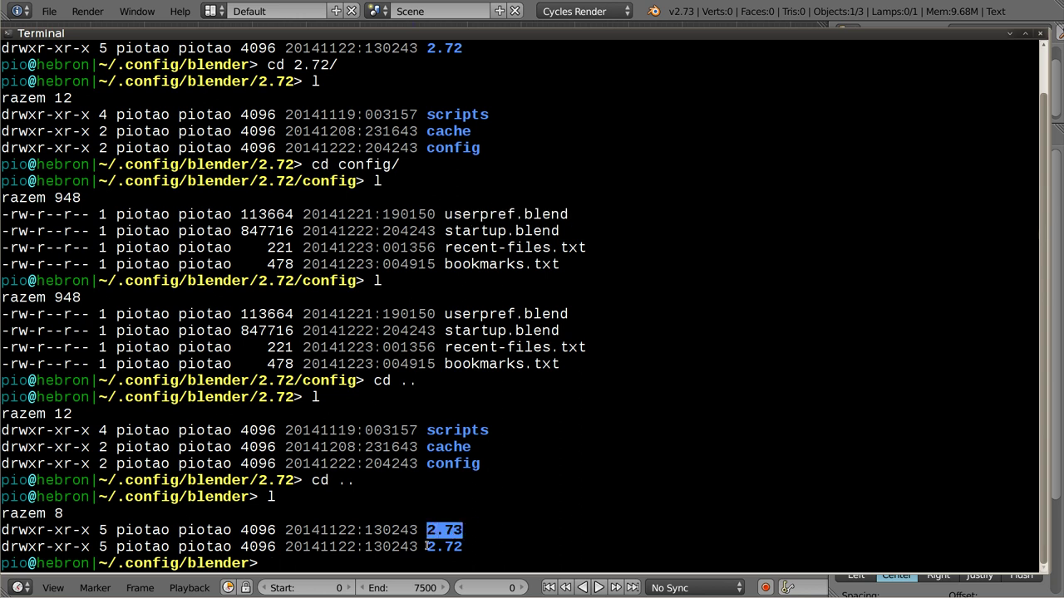
left_click(468, 544)
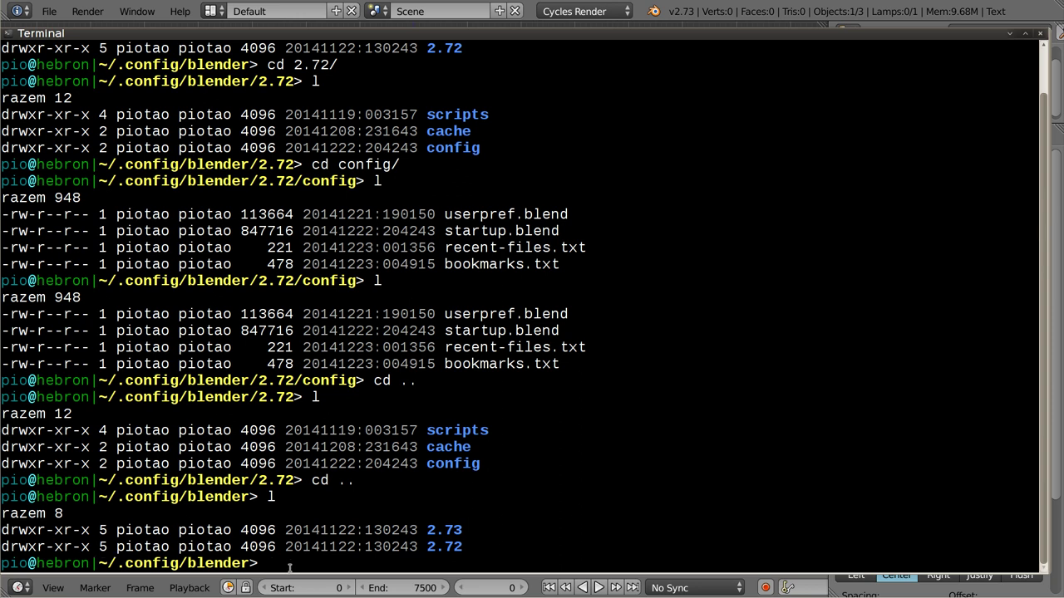
type("%")
type("appdata")
Try a %appdata% path command, clear it, and highlight the 2.73 folder line again.
type("%/")
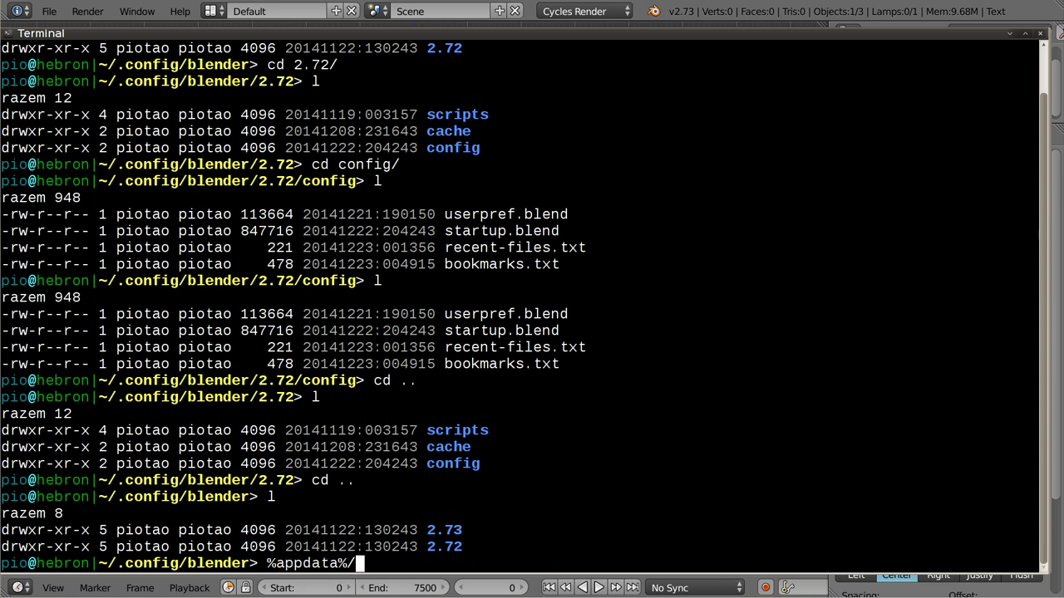
key("Return")
key("Up")
type("\\")
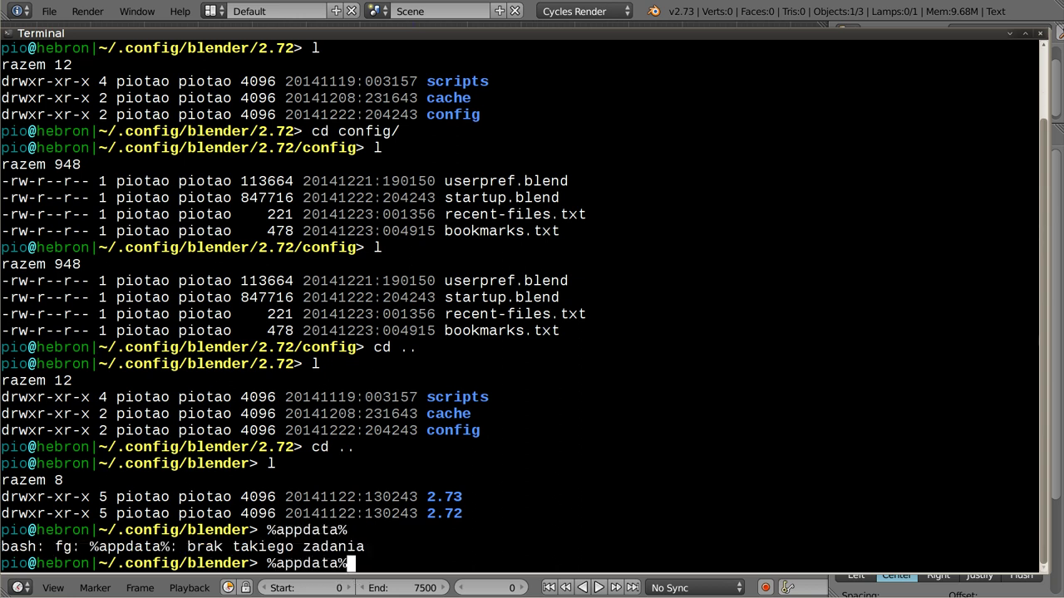
type("roamint")
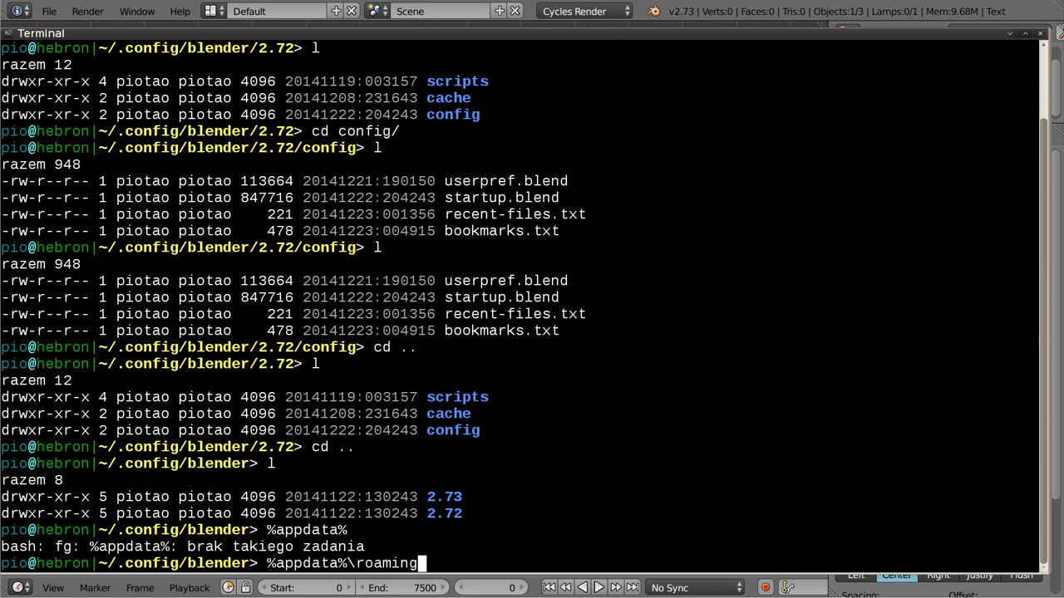
key("BackSpace")
key("BackSpace")
key("BackSpace")
key("BackSpace")
key("BackSpace")
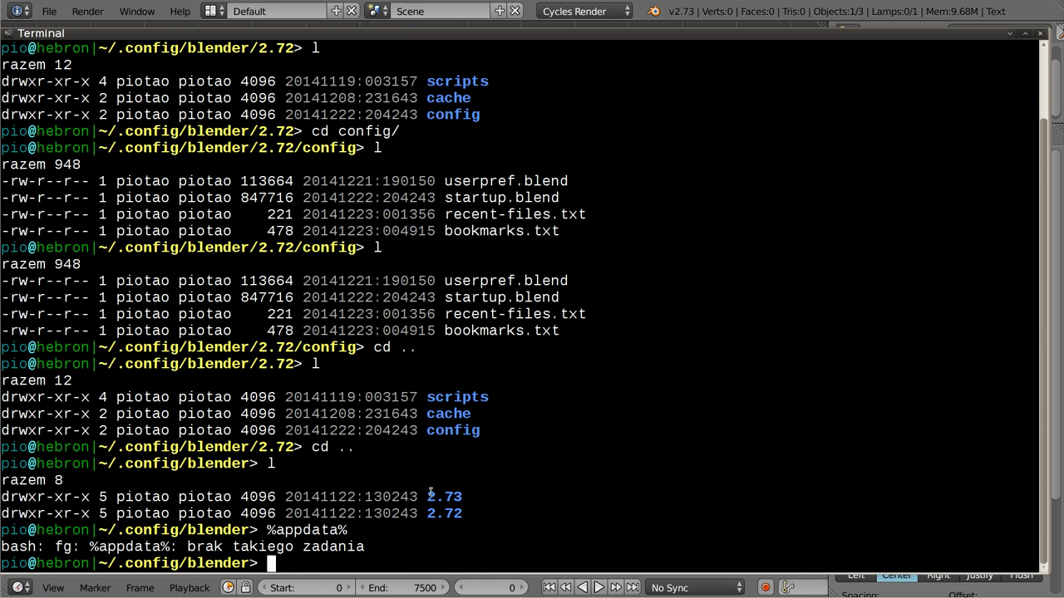
left_click_drag(426, 495, 475, 513)
left_click(474, 513)
Back in Blender, show the N properties shelf, expand Shading, then close the shelf.
key("alt+Tab")
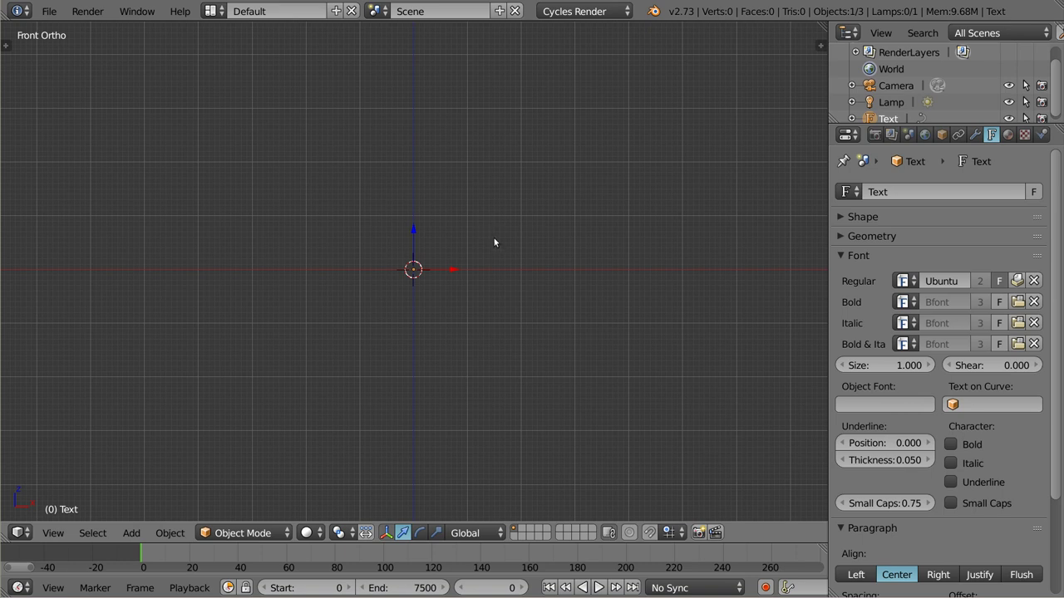
key("n")
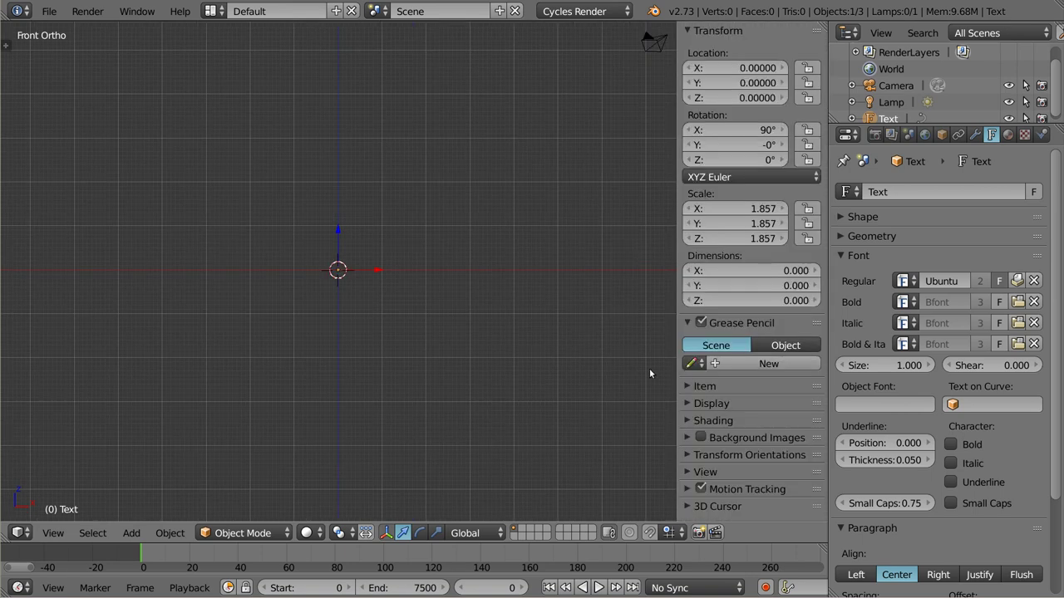
left_click(683, 421)
scroll(683, 422, "down", 3)
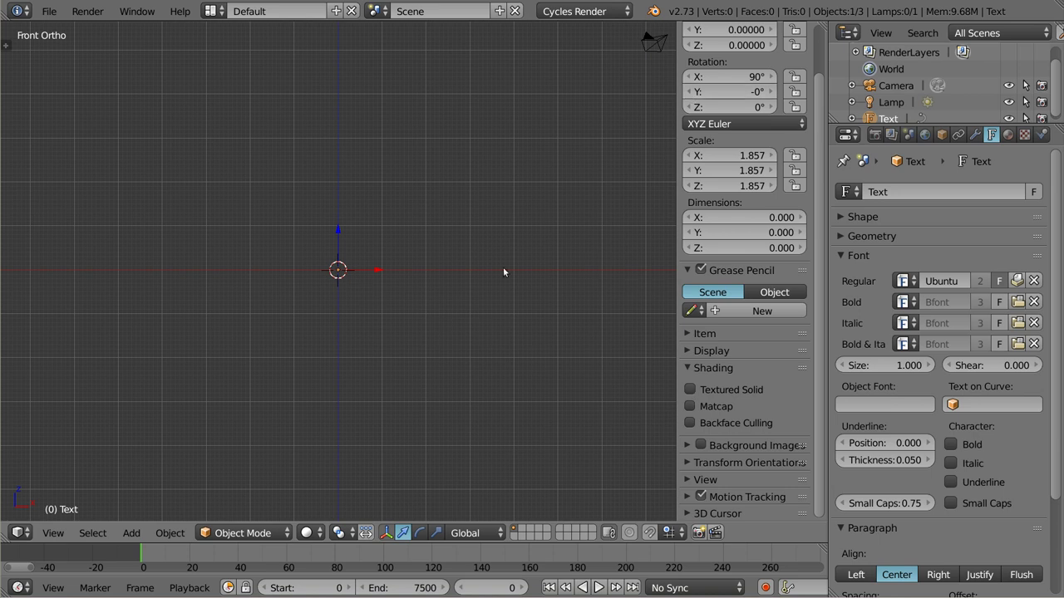
key("n")
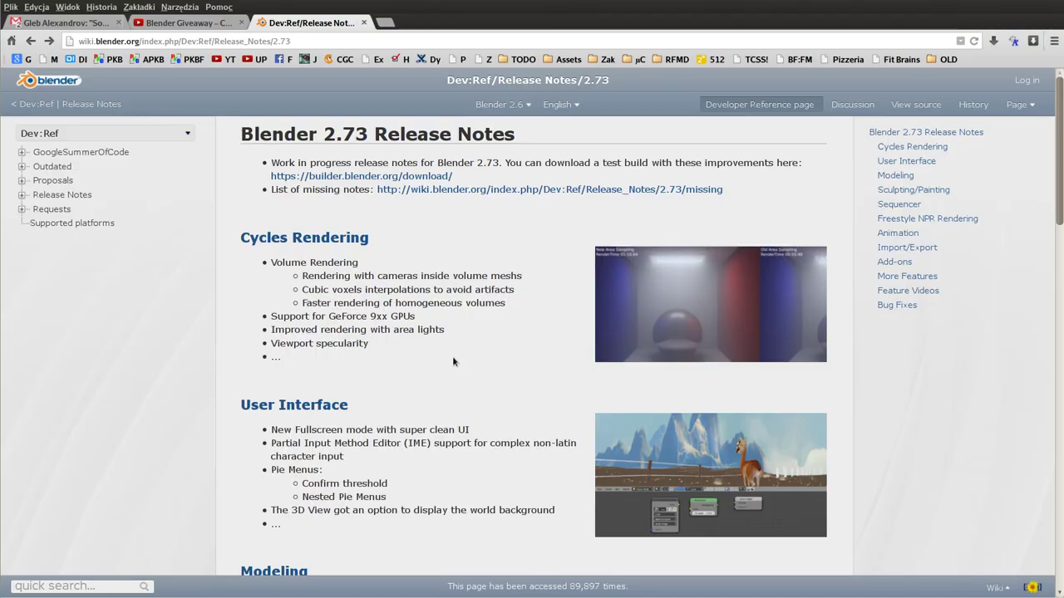
Move the browser window up and enlarge it downward.
mouse_move(432, 388)
left_mouse_down("alt")
mouse_move(426, 329)
mouse_move(412, 338)
mouse_move(433, 341)
left_mouse_up("alt")
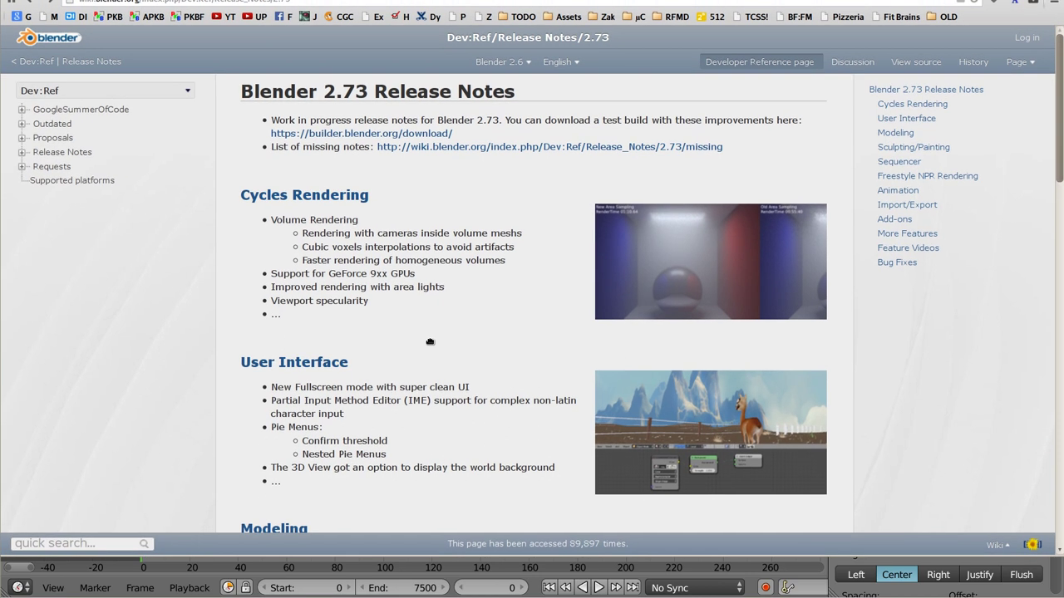
right_click_drag(1021, 537, 1015, 578, "alt")
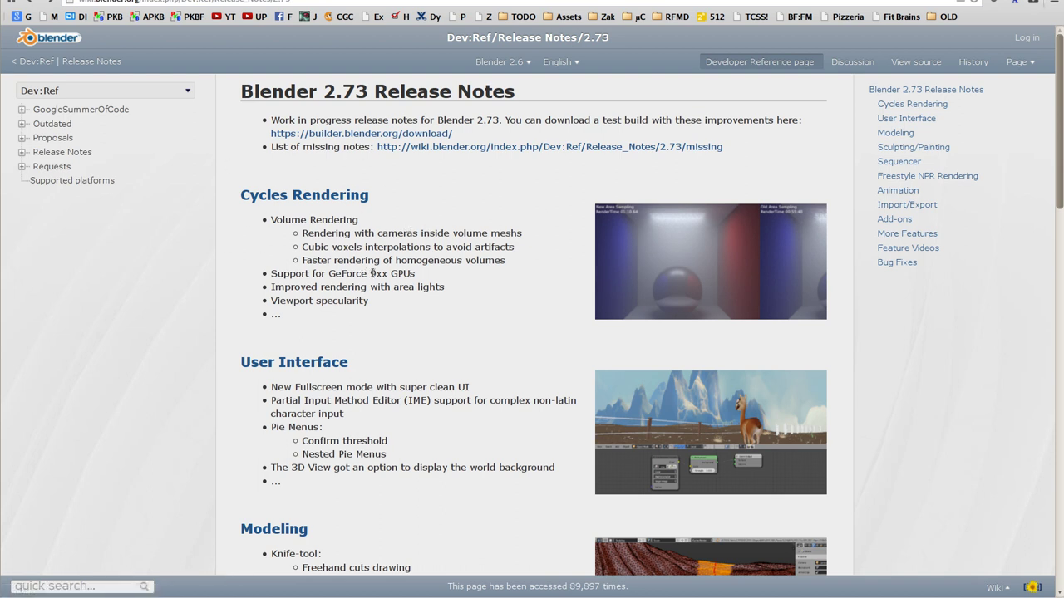
left_click_drag(370, 273, 390, 274)
left_click(447, 280)
Scroll the 2.73 Release Notes page down to the Bug Fixes section.
scroll(524, 311, "down", 2)
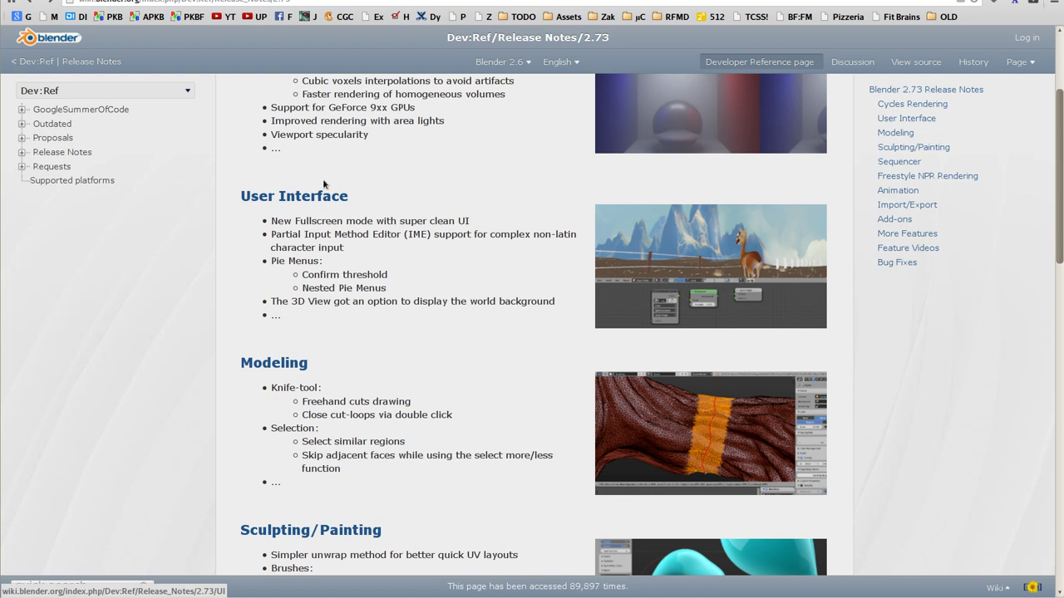
scroll(488, 382, "down", 2)
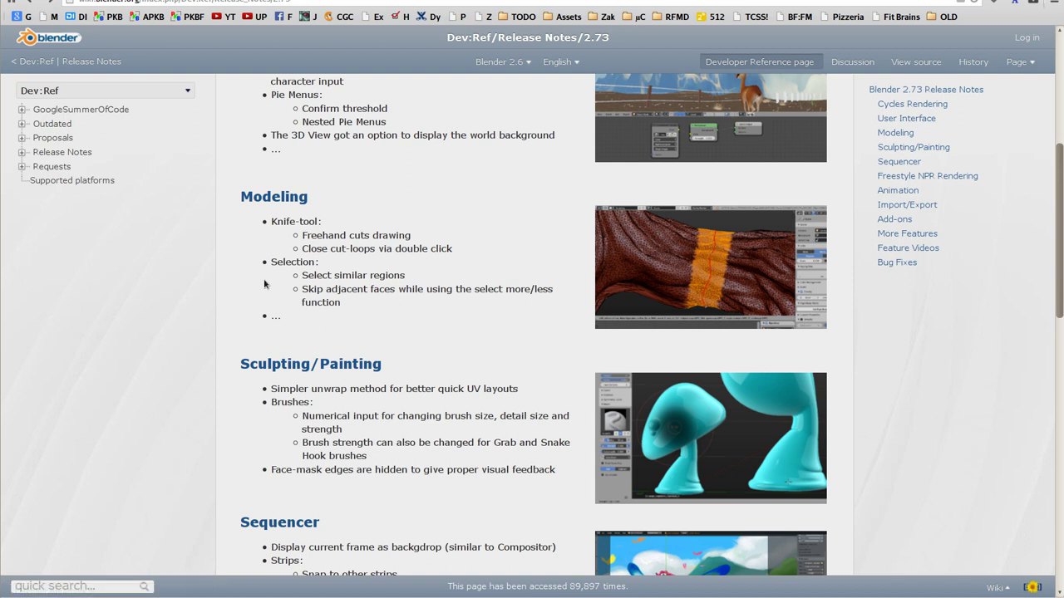
scroll(407, 366, "down", 2)
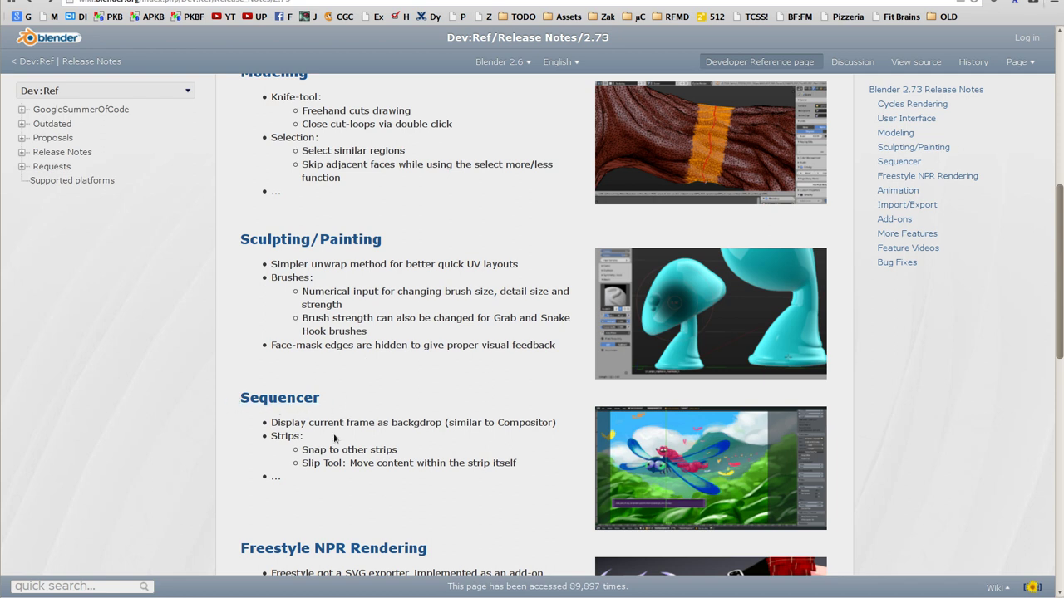
scroll(466, 398, "down", 2)
scroll(466, 398, "down", 1)
scroll(466, 398, "down", 2)
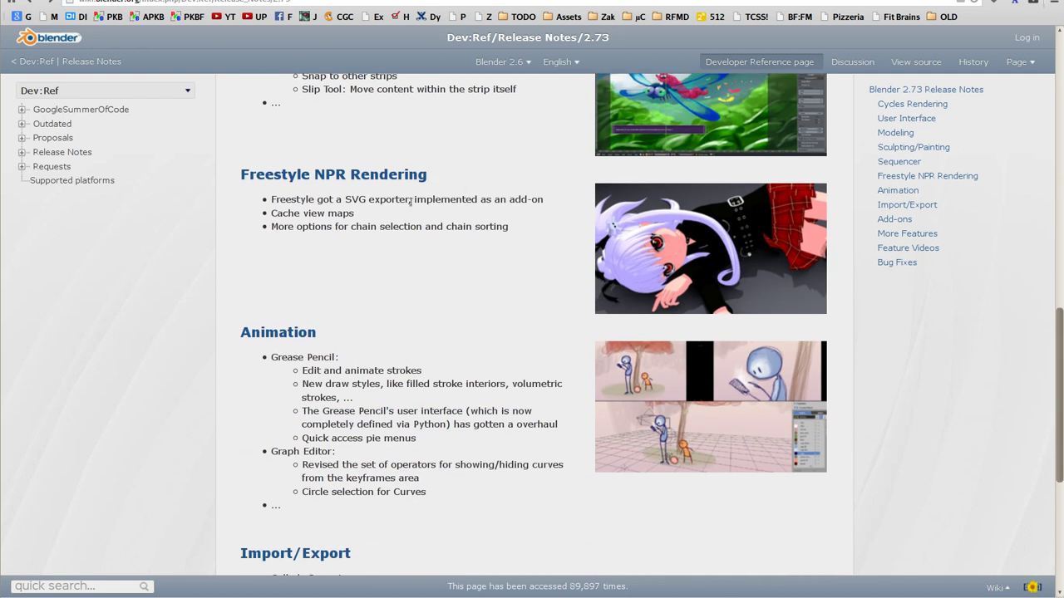
scroll(424, 324, "down", 3)
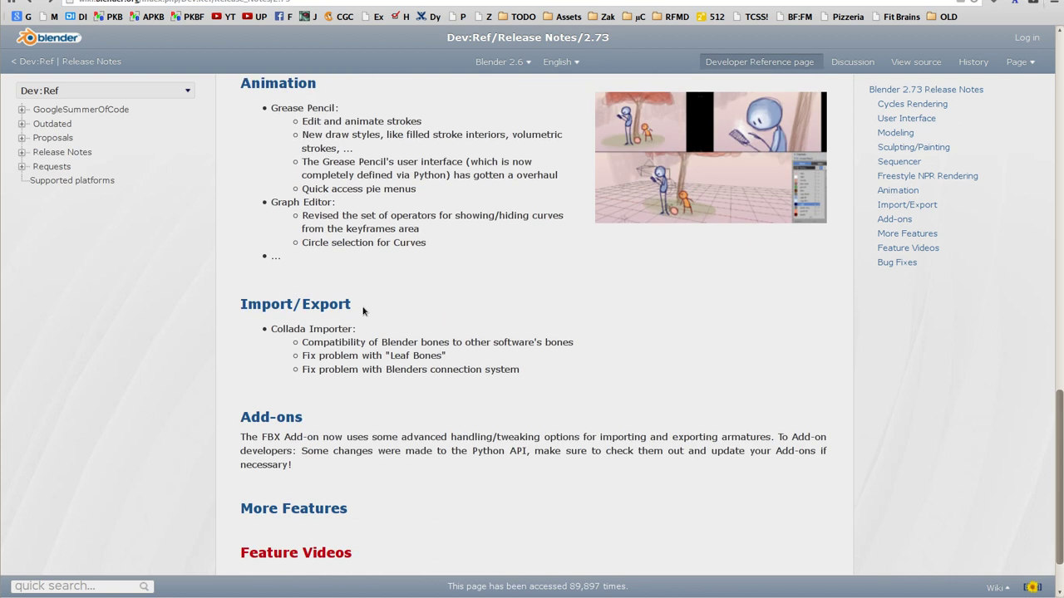
scroll(443, 325, "down", 1)
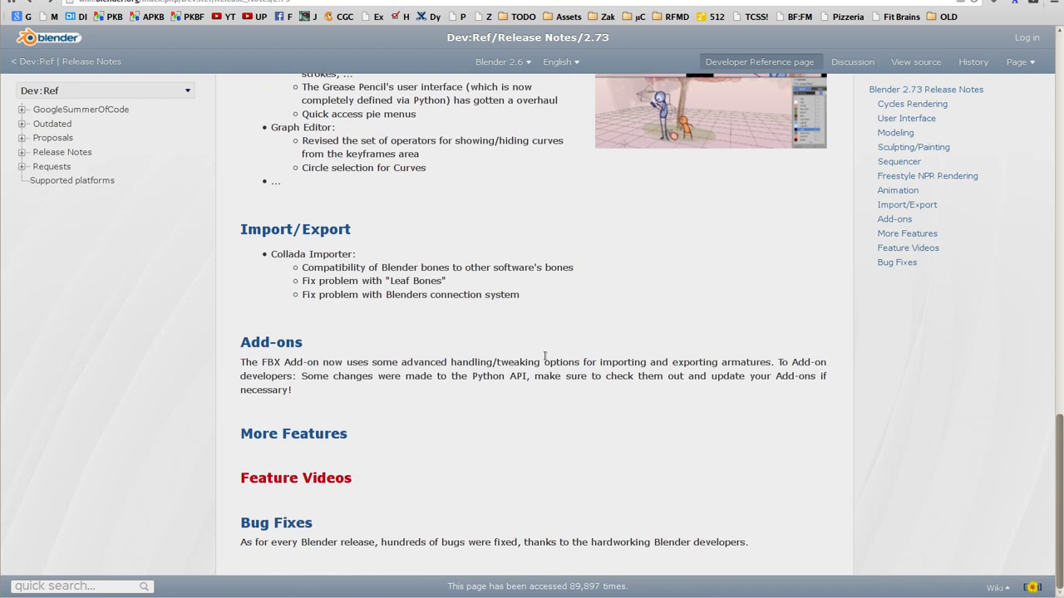
View the More Features notes, go back, and scroll to the top of the 2.73 Release Notes.
left_click(323, 438)
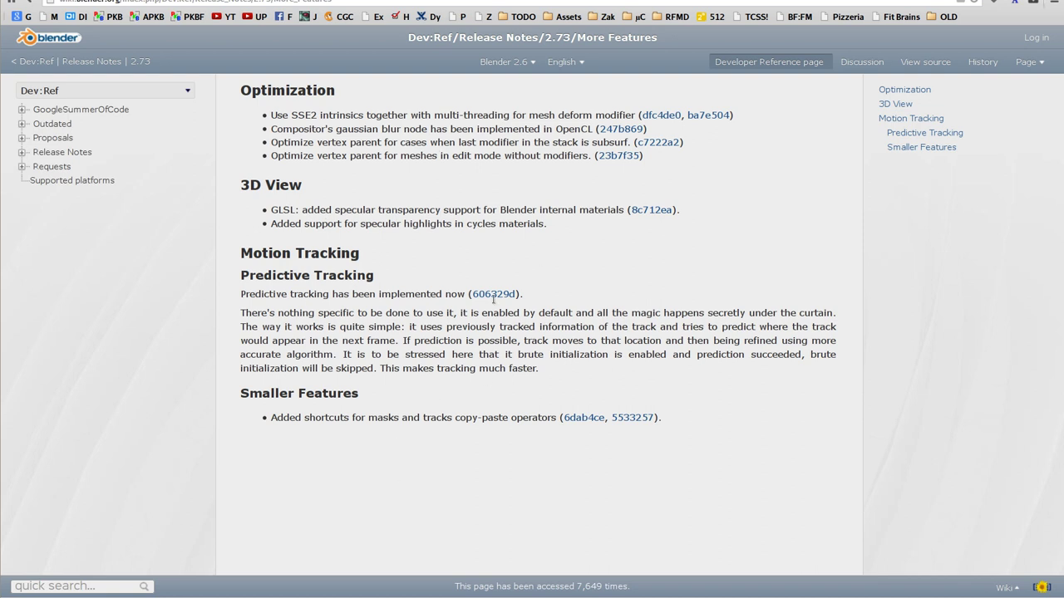
key("alt+Left")
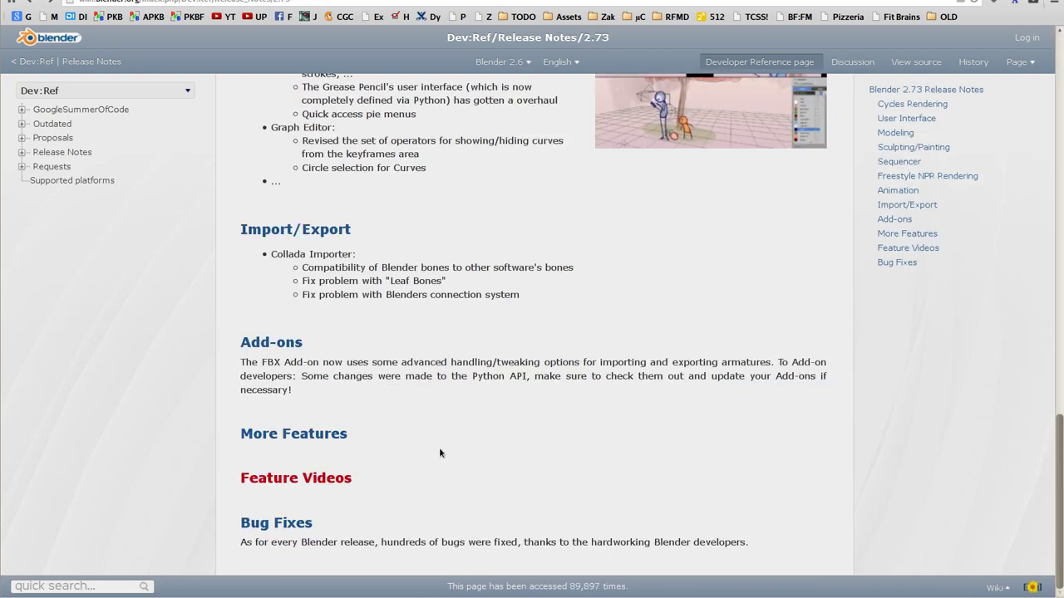
scroll(331, 326, "up", 2)
scroll(391, 357, "up", 5)
scroll(457, 390, "up", 4)
scroll(520, 431, "up", 2)
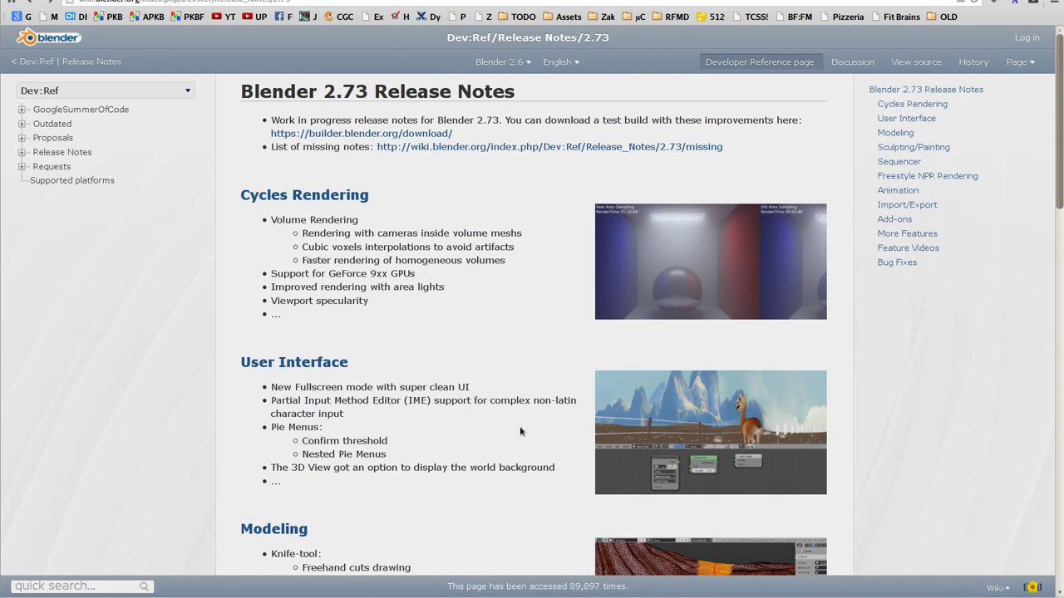
Skim the 2.73 Cycles Rendering notes and open the Improved Area Light Sampling image page.
left_click(297, 196)
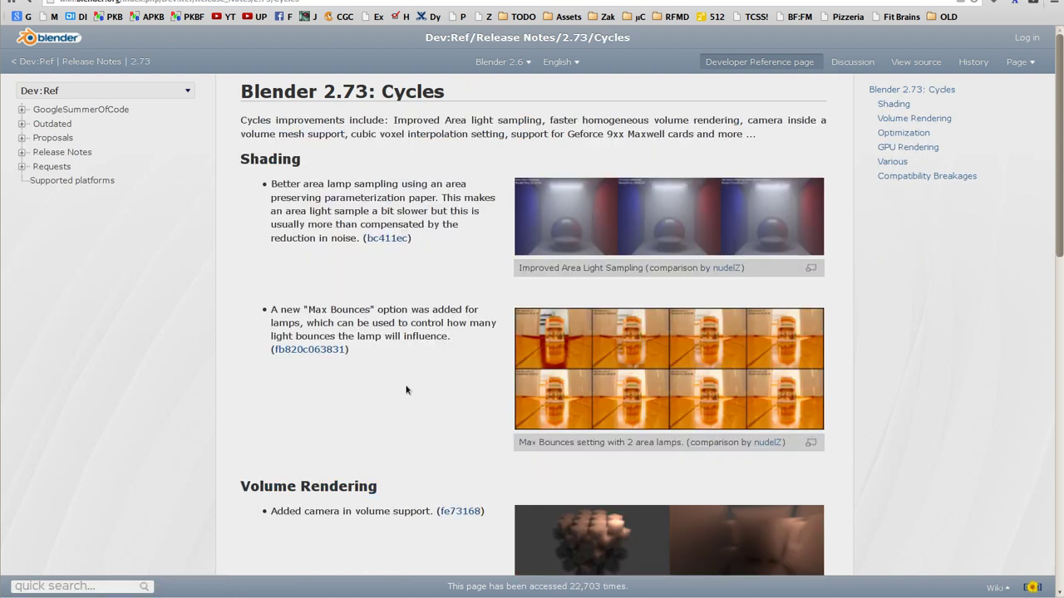
scroll(716, 359, "down", 3)
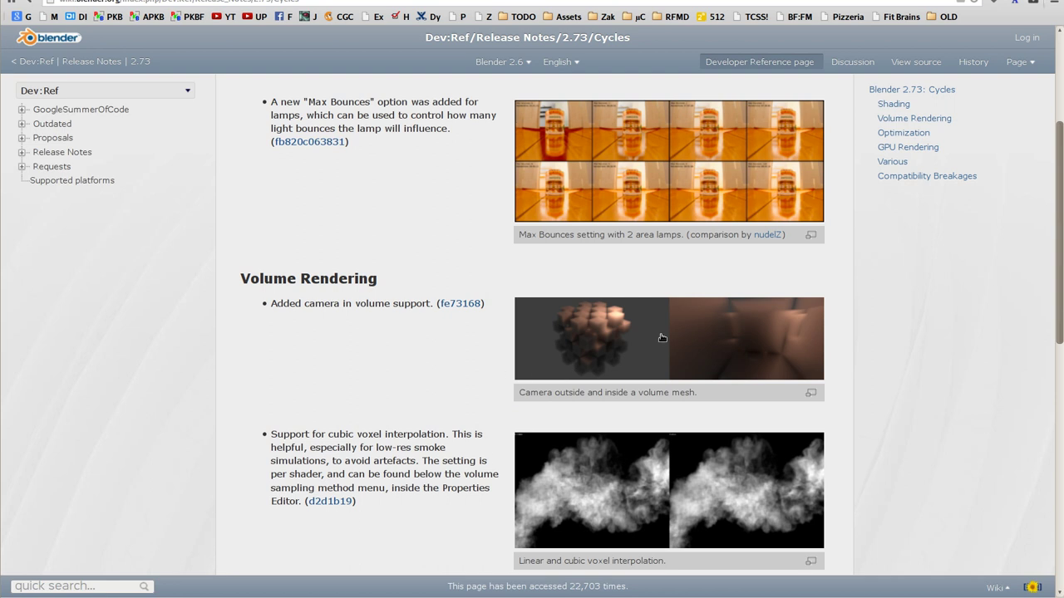
scroll(452, 373, "down", 2)
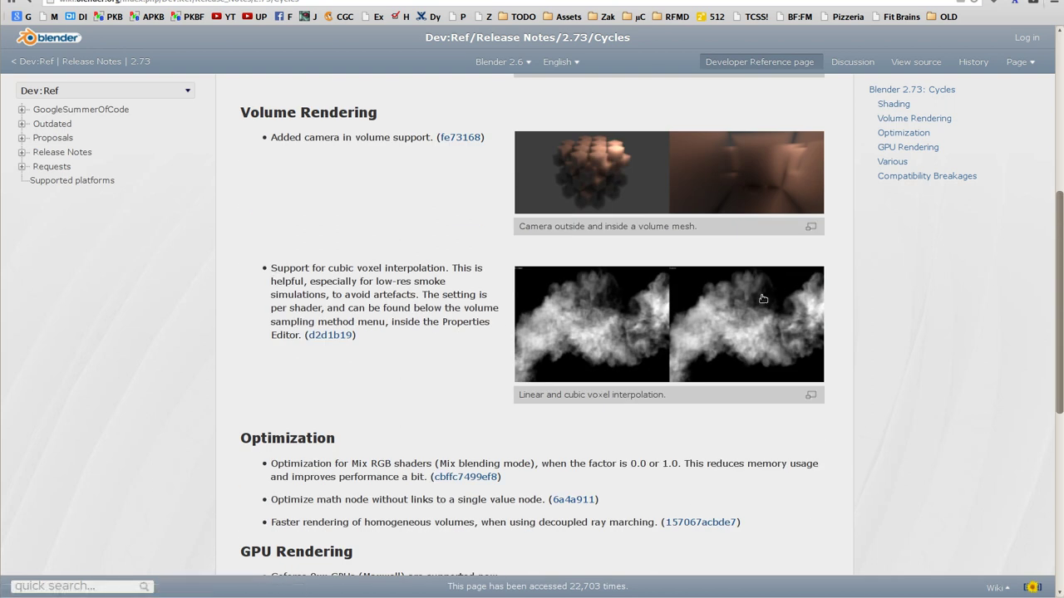
scroll(389, 408, "down", 2)
scroll(390, 409, "down", 3)
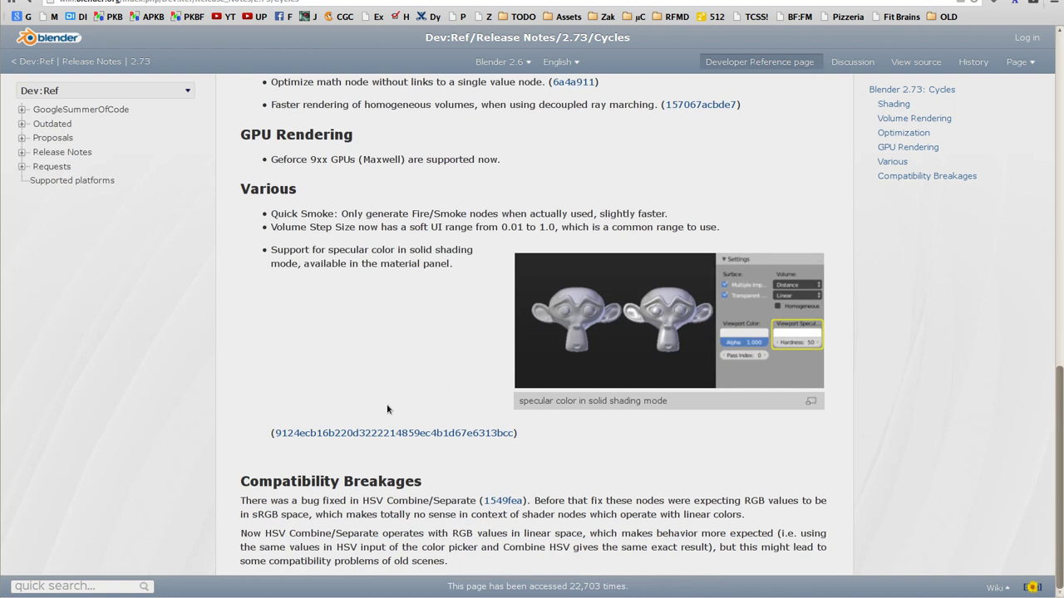
scroll(394, 411, "up", 5)
scroll(391, 408, "up", 7)
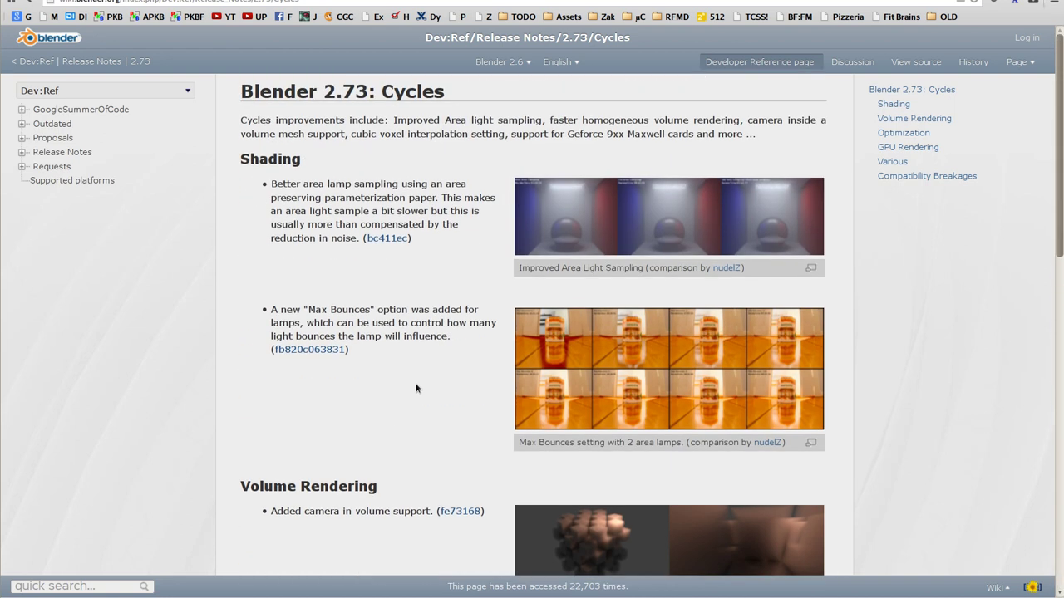
left_click(608, 235)
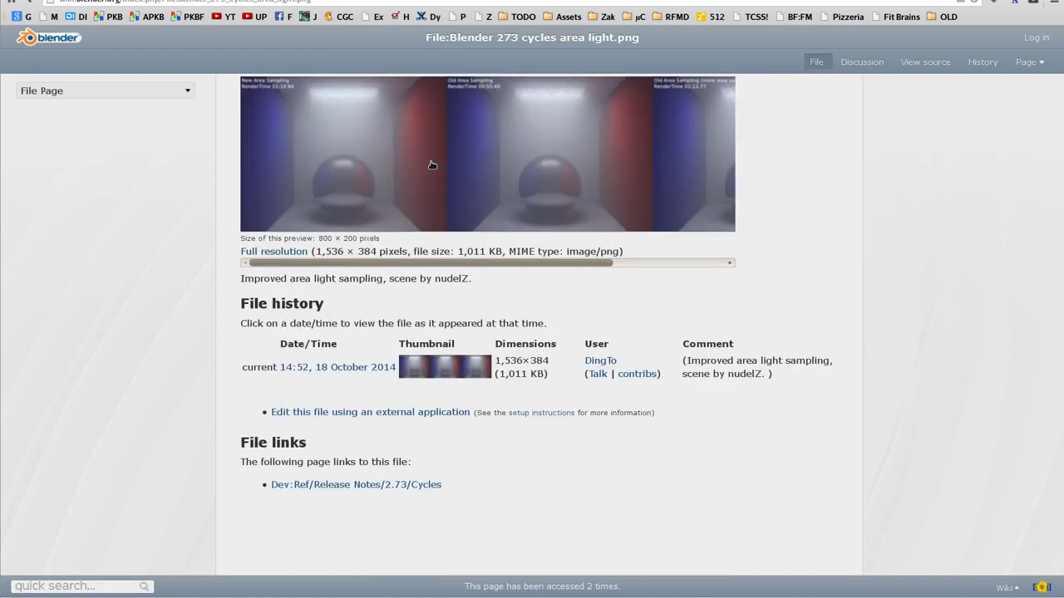
Open the 1,536 × 384 area-light comparison image at full size, then go back twice.
left_click(431, 164)
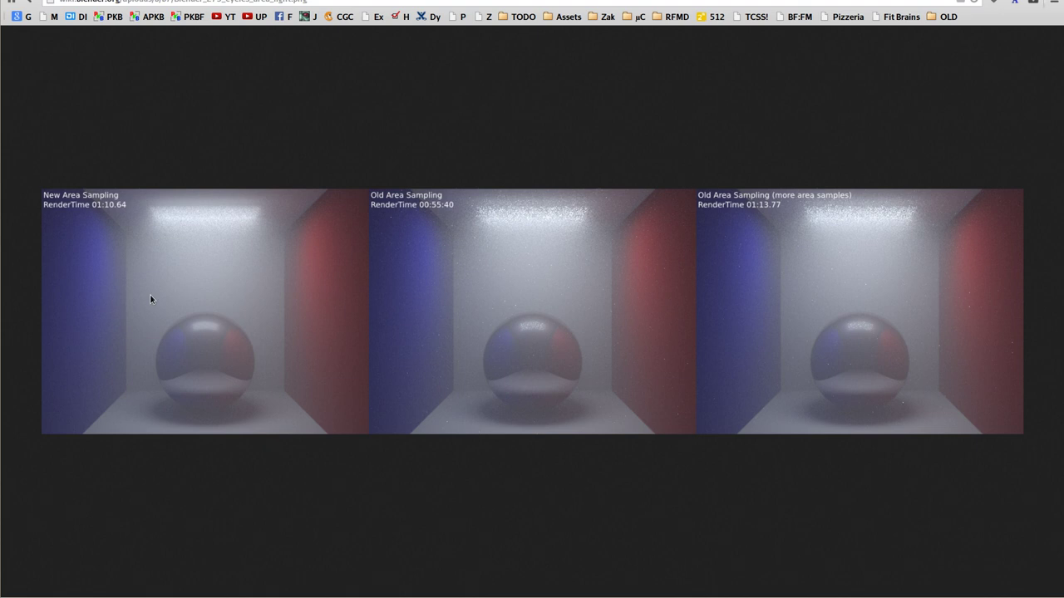
right_click_drag(541, 165, 422, 159)
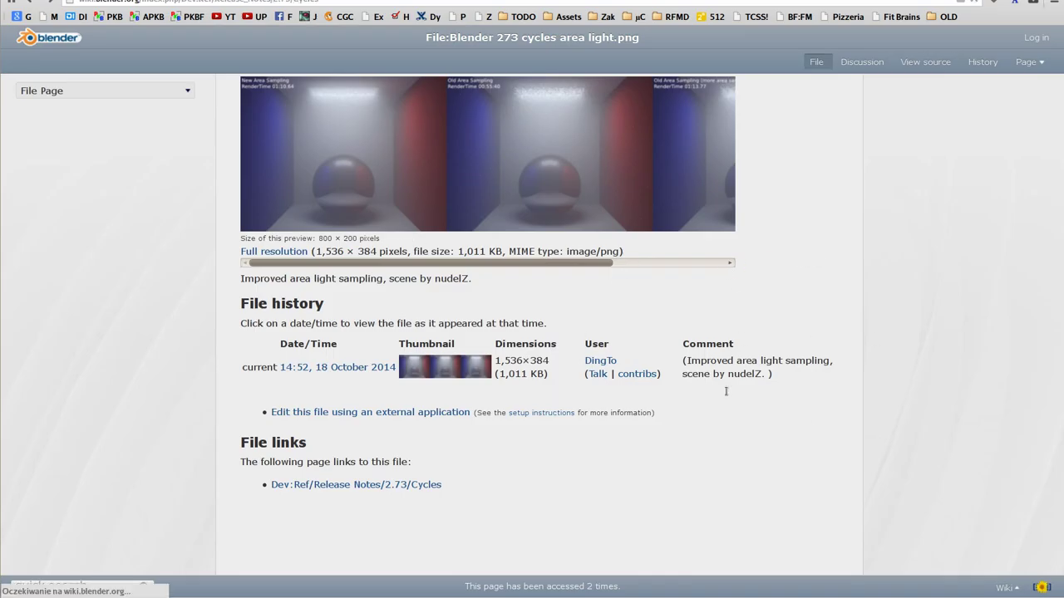
right_click_drag(731, 283, 349, 234)
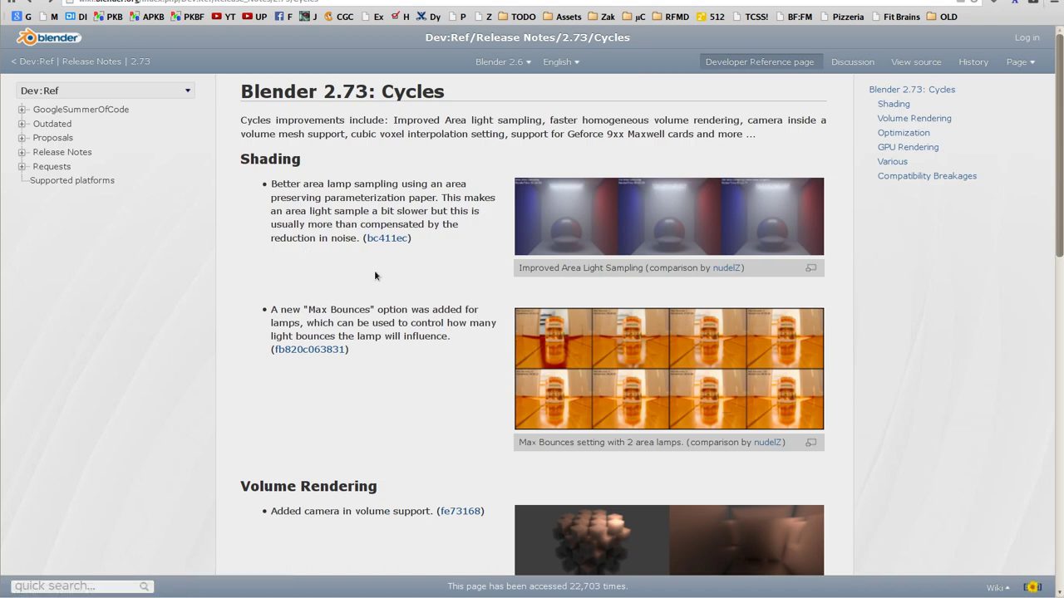
Return to the Blender 2.73 Release Notes overview and scroll down to the Animation section.
right_click_drag(415, 225, 344, 223)
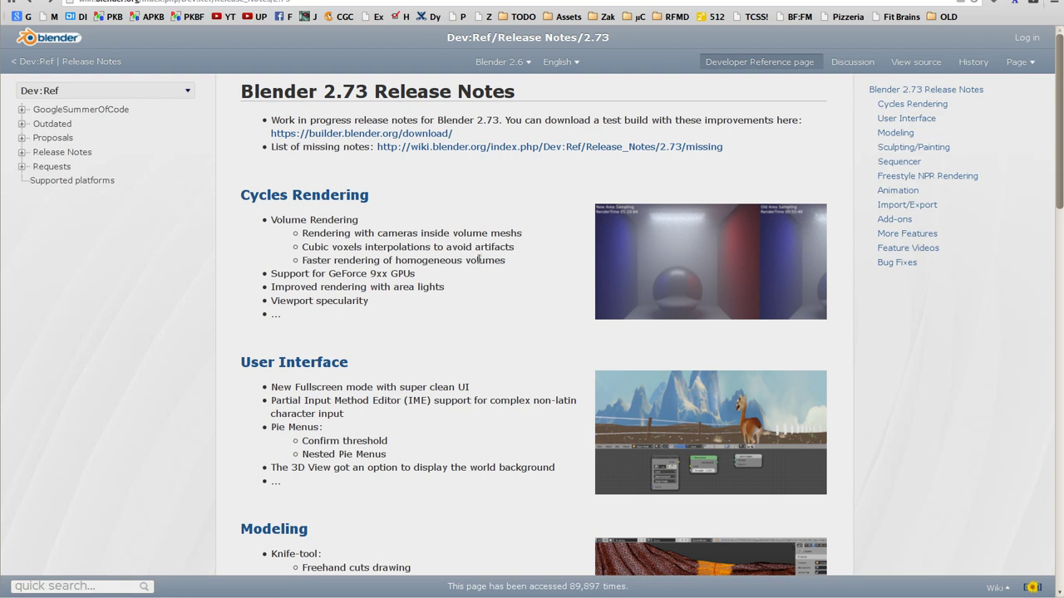
scroll(523, 272, "down", 2)
scroll(540, 277, "down", 3)
scroll(557, 283, "down", 3)
scroll(573, 289, "down", 1)
scroll(591, 338, "down", 1)
scroll(573, 324, "down", 2)
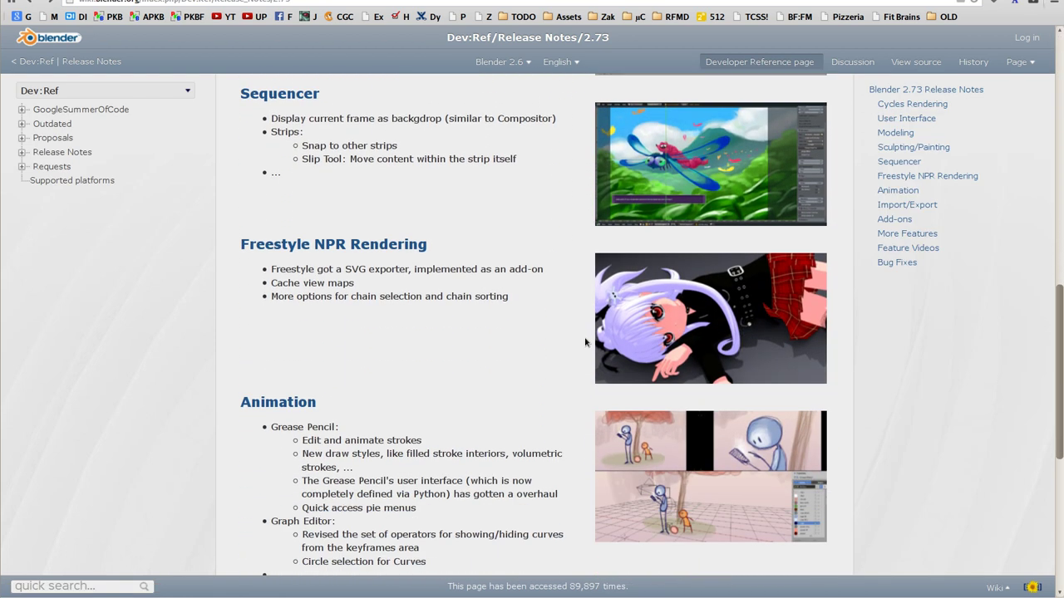
scroll(554, 290, "down", 2)
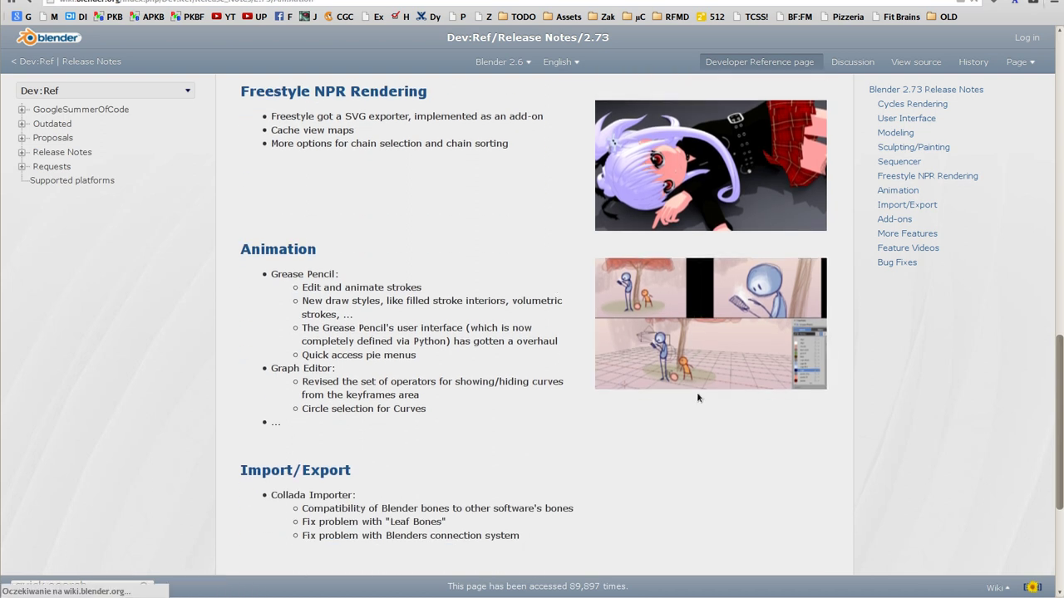
View the detailed Animation notes on Grease Pencil, then return to the overview near Bug Fixes.
left_click(695, 358)
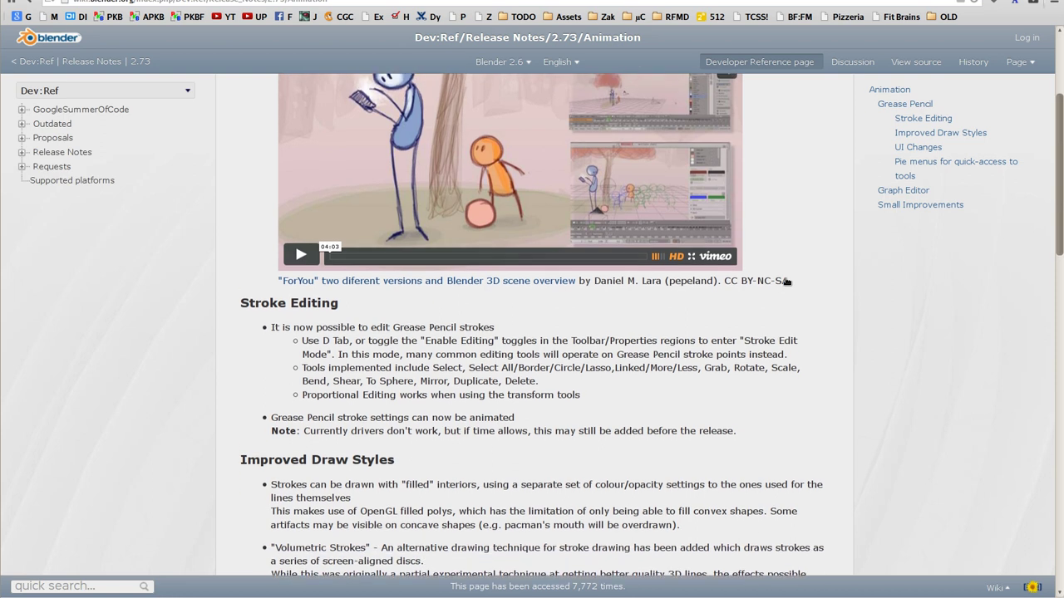
key("alt+Left")
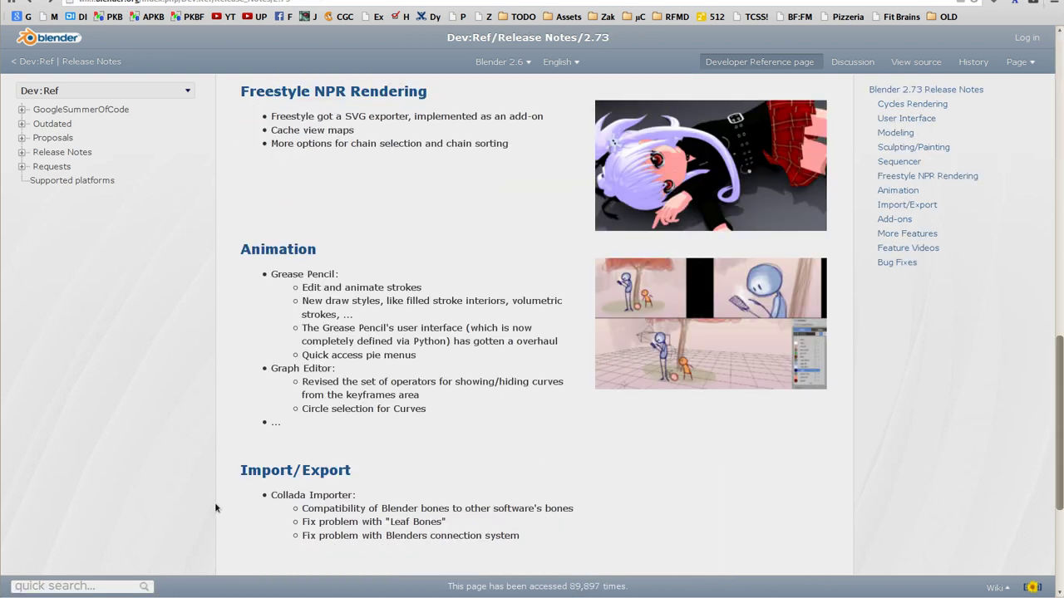
scroll(214, 504, "down", 5)
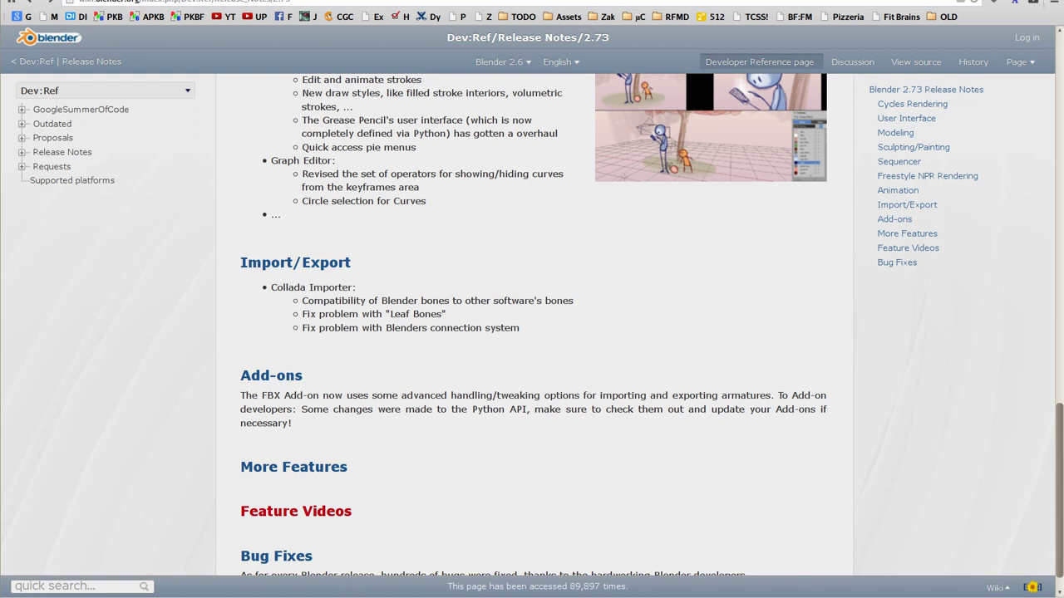
key("alt+Tab")
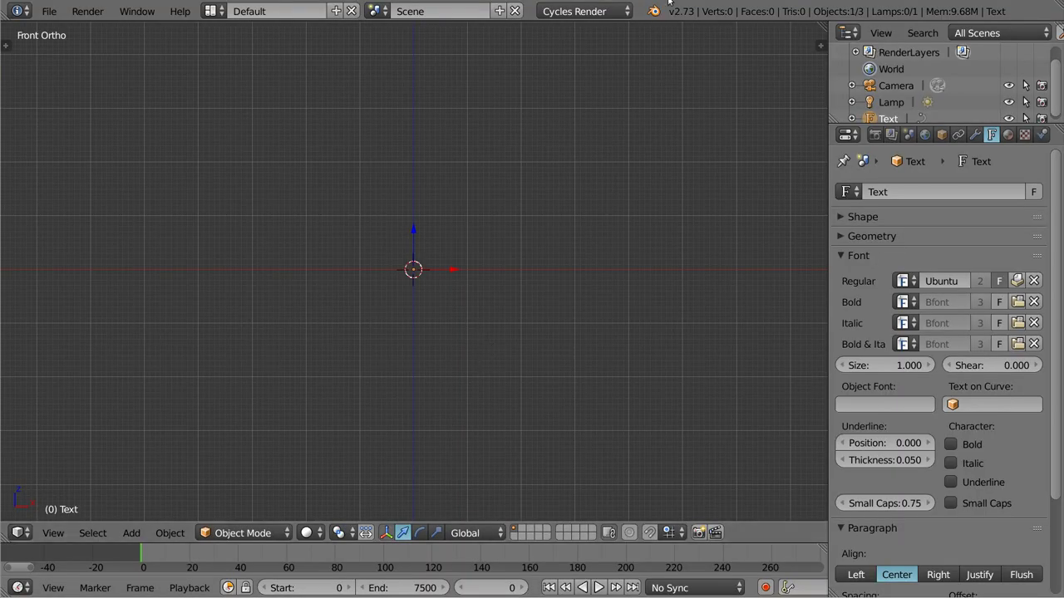
Recover the last session from the 2.73 splash screen and orbit around the two cubes and plane.
left_click(653, 12)
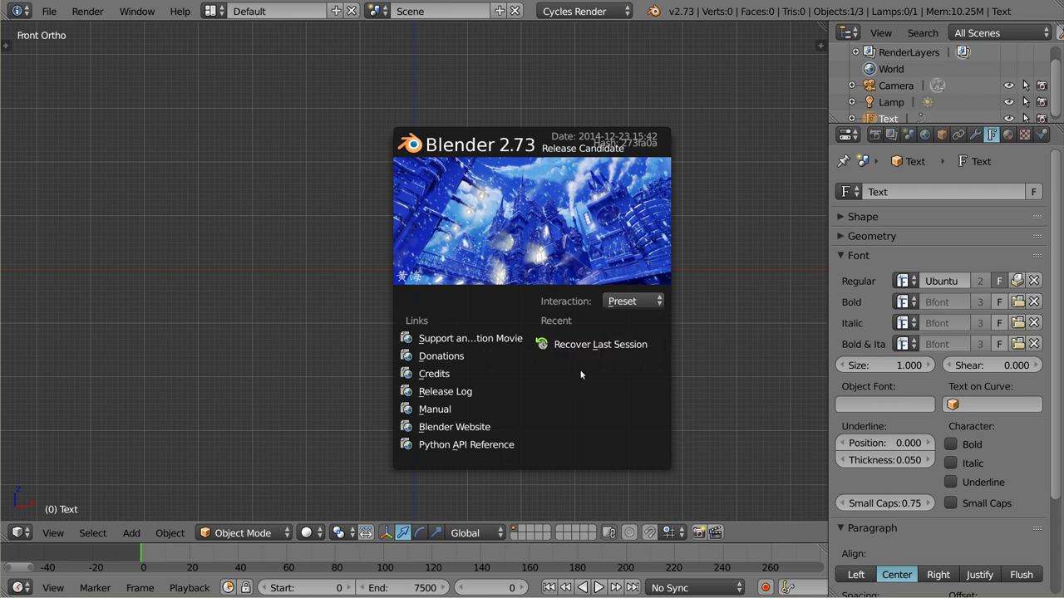
left_click(582, 342)
mouse_move(484, 240)
middle_mouse_down()
mouse_move(496, 214)
mouse_move(498, 258)
middle_mouse_up()
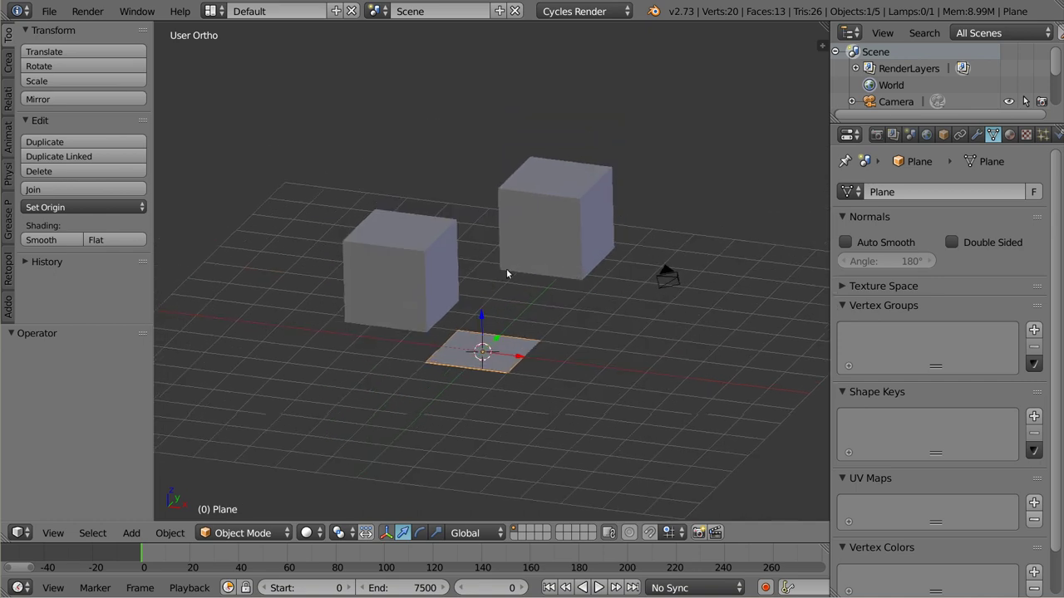